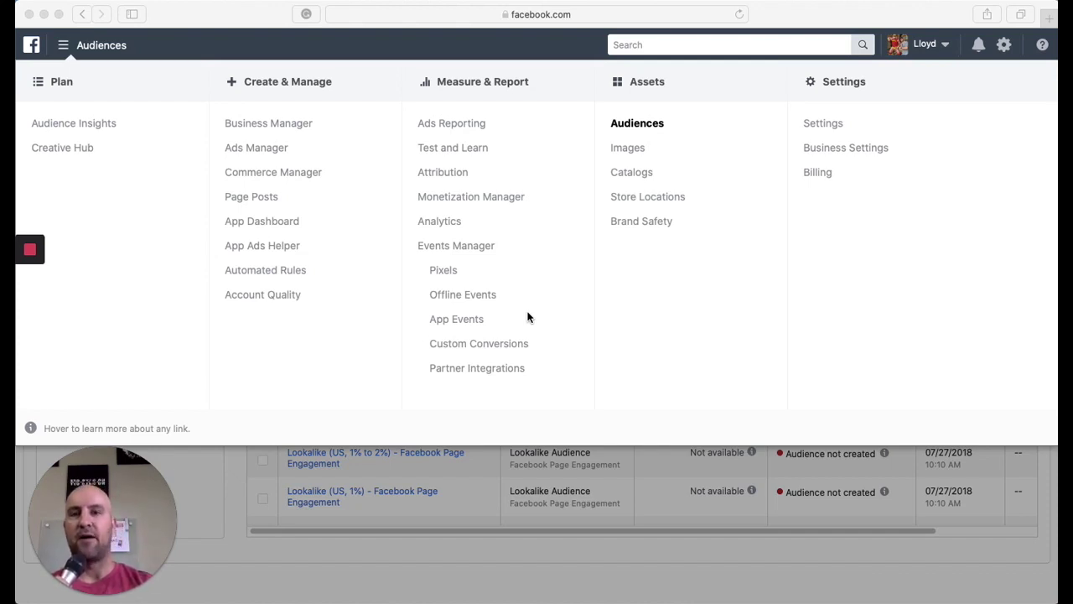
- Open Audience Insights and start a new audience based on Everyone on Facebook
click(64, 50)
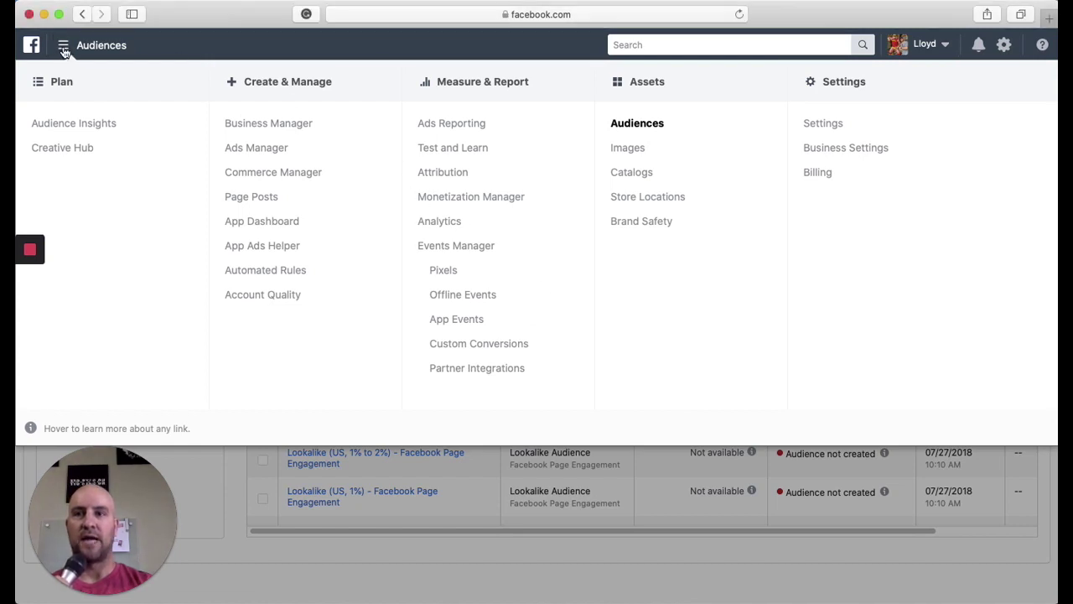
click(63, 50)
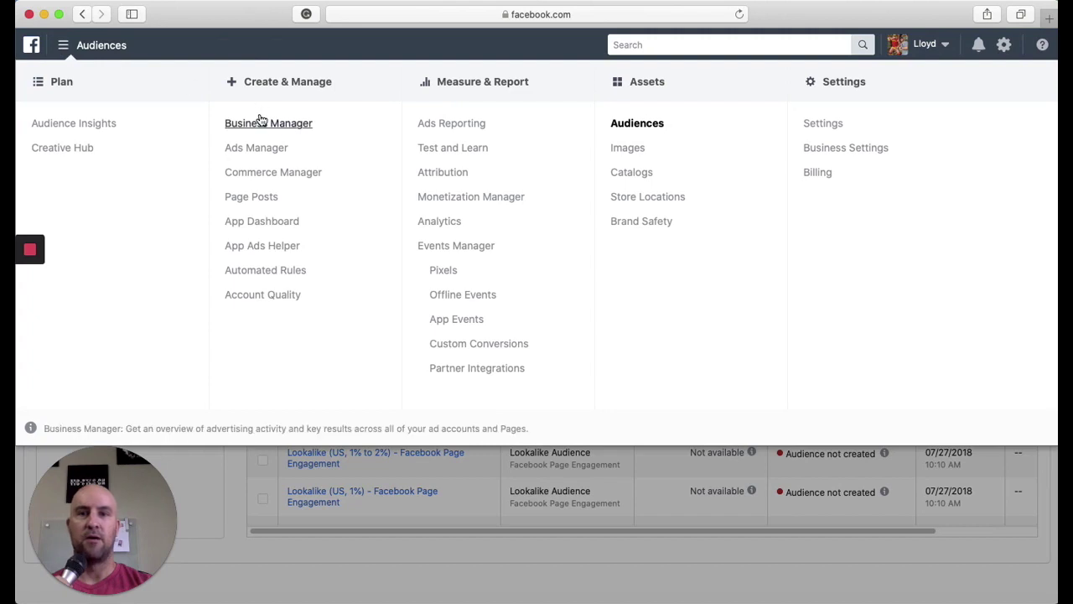
click(86, 125)
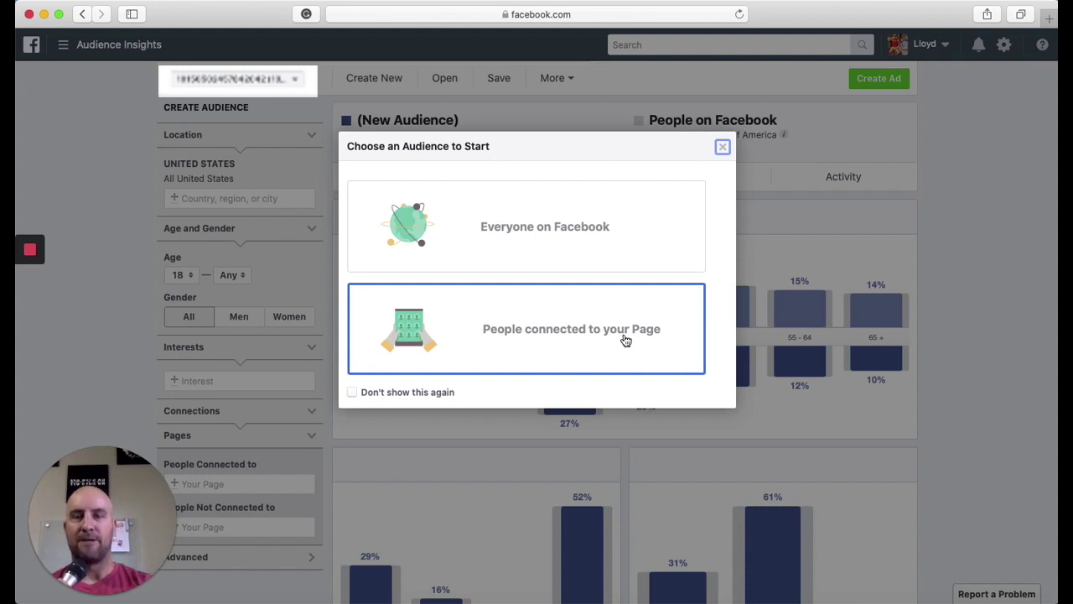
click(567, 244)
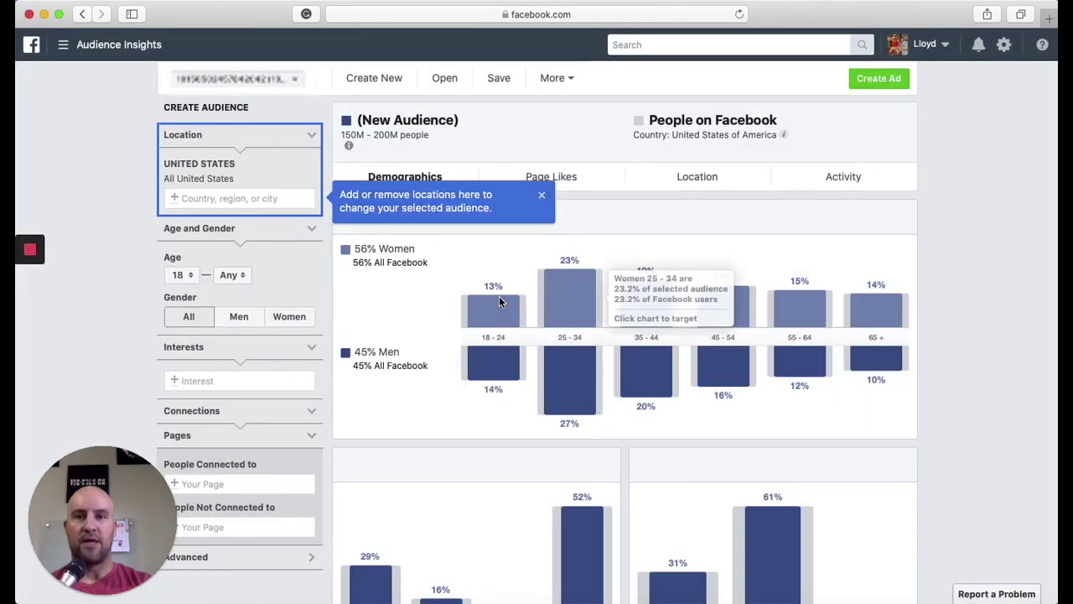
scroll(209, 286, down, 3)
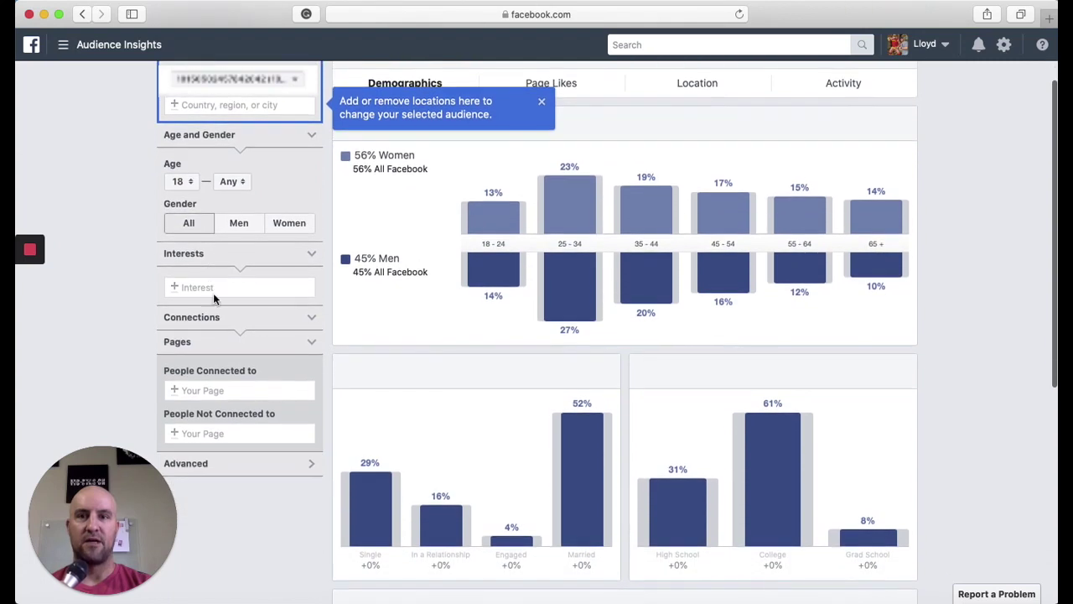
scroll(227, 324, up, 2)
scroll(228, 327, up, 1)
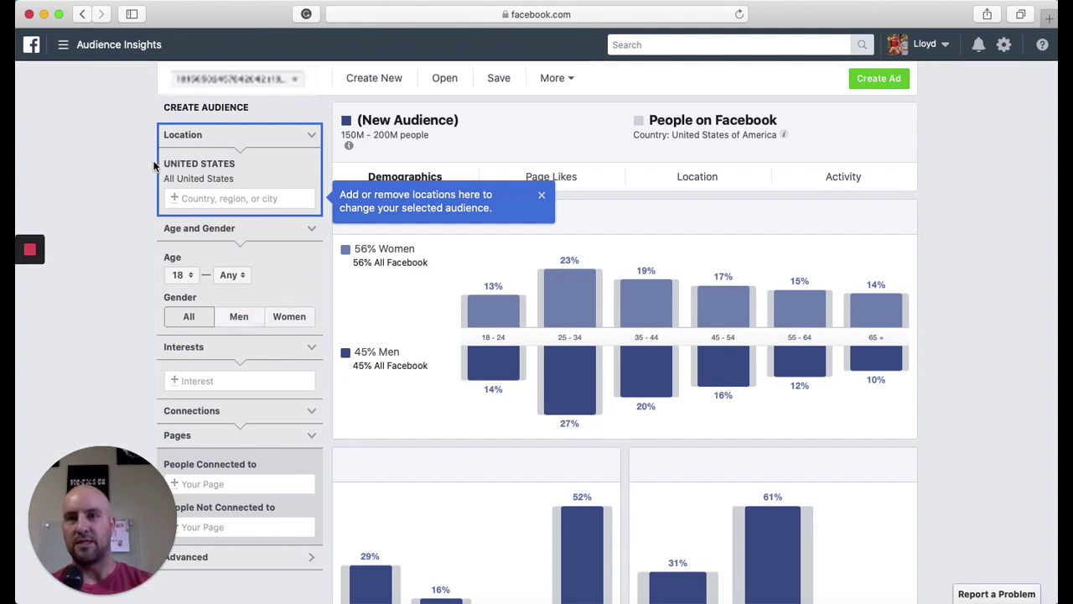
mouse_move(291, 180)
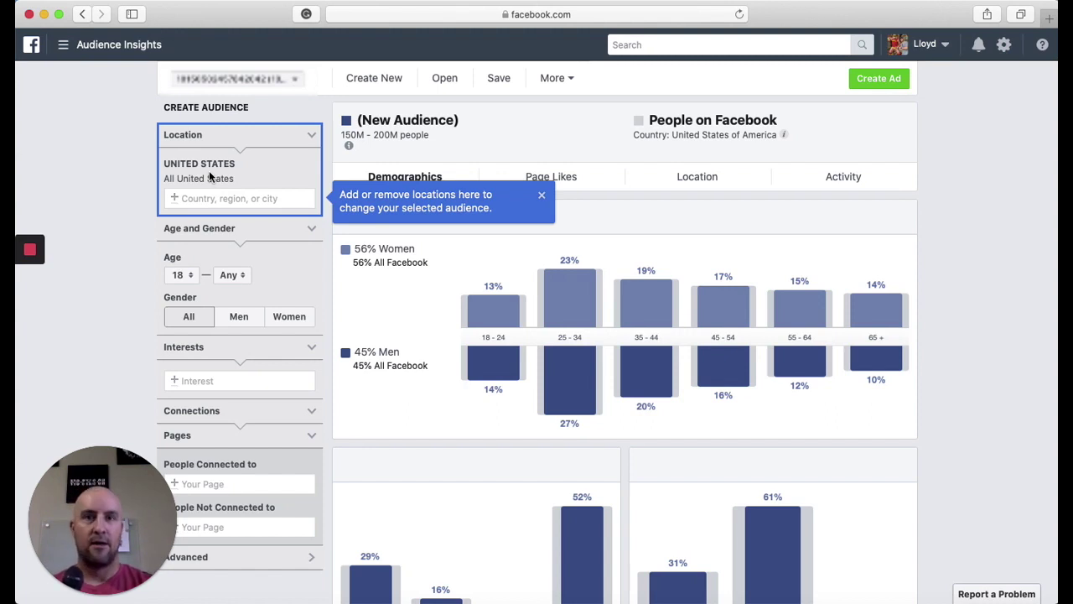
mouse_move(212, 182)
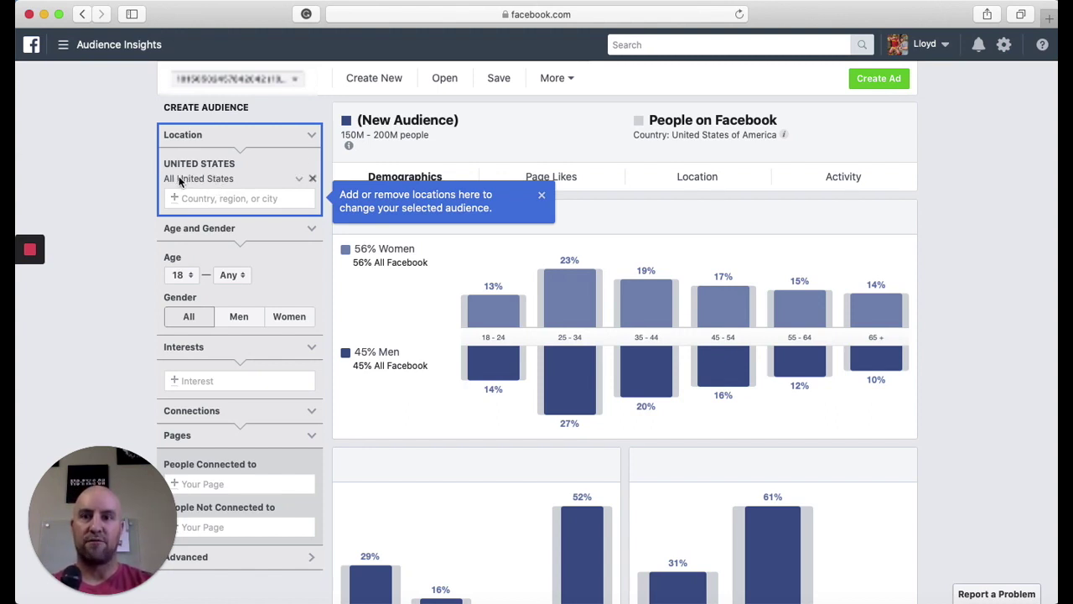
- Set the audience's age range to 25–45 and its gender to Women
scroll(181, 183, down, 2)
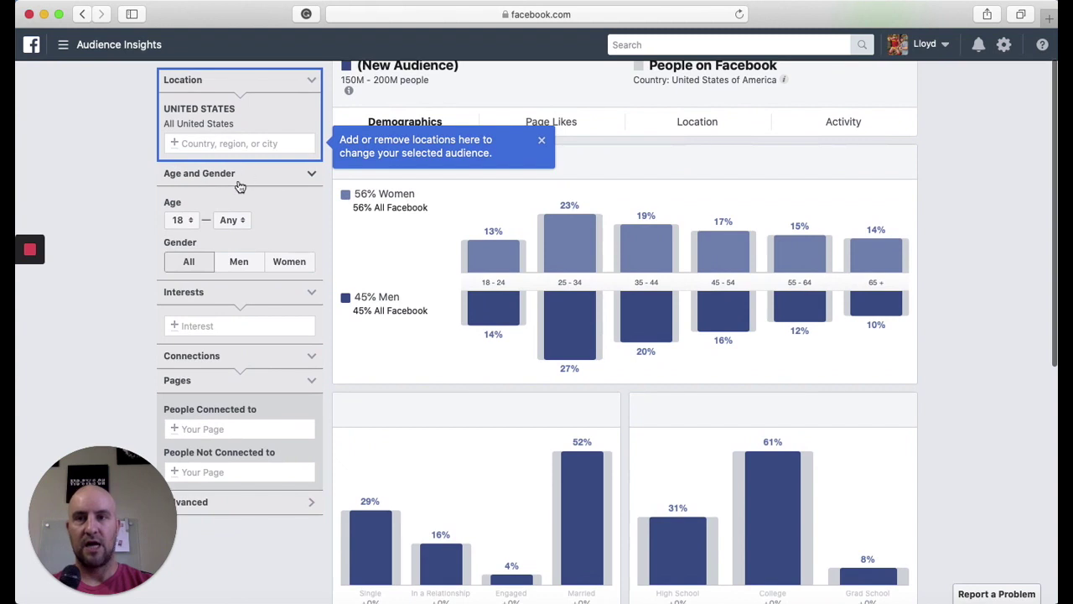
scroll(271, 194, down, 2)
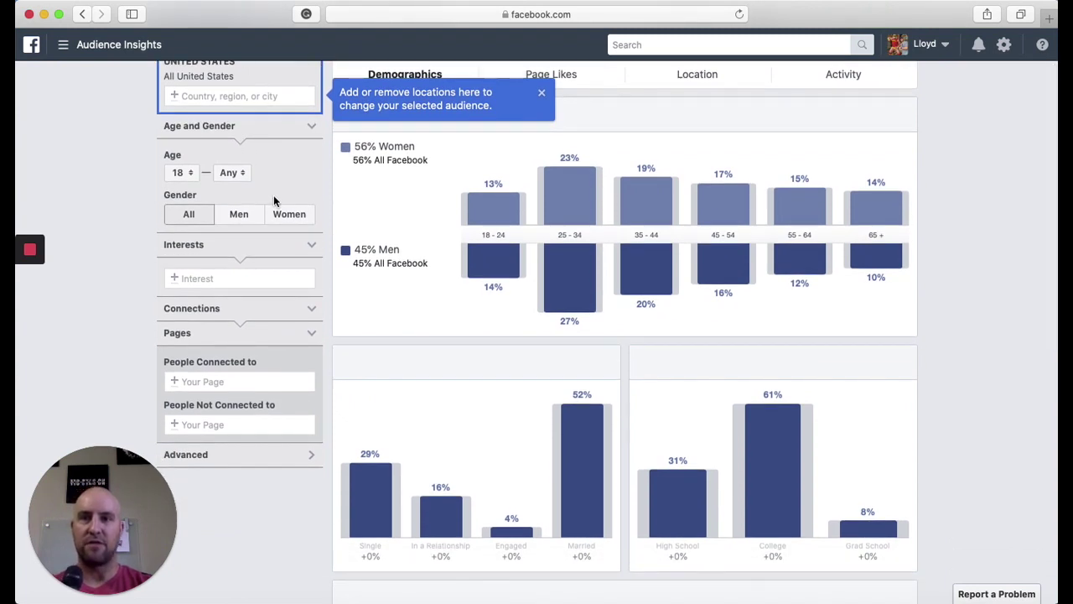
click(188, 173)
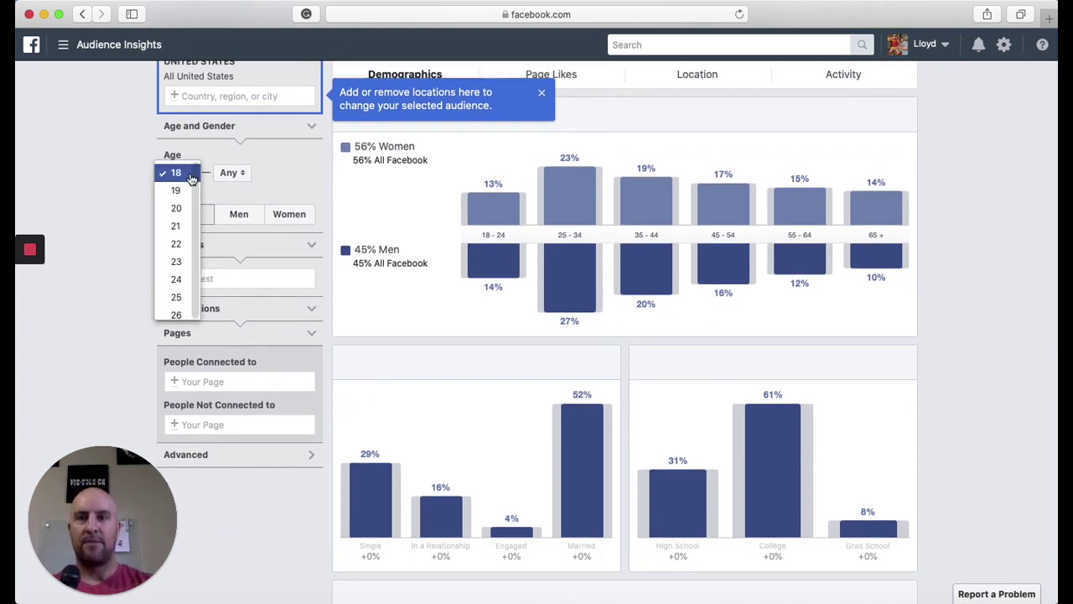
scroll(188, 220, down, 3)
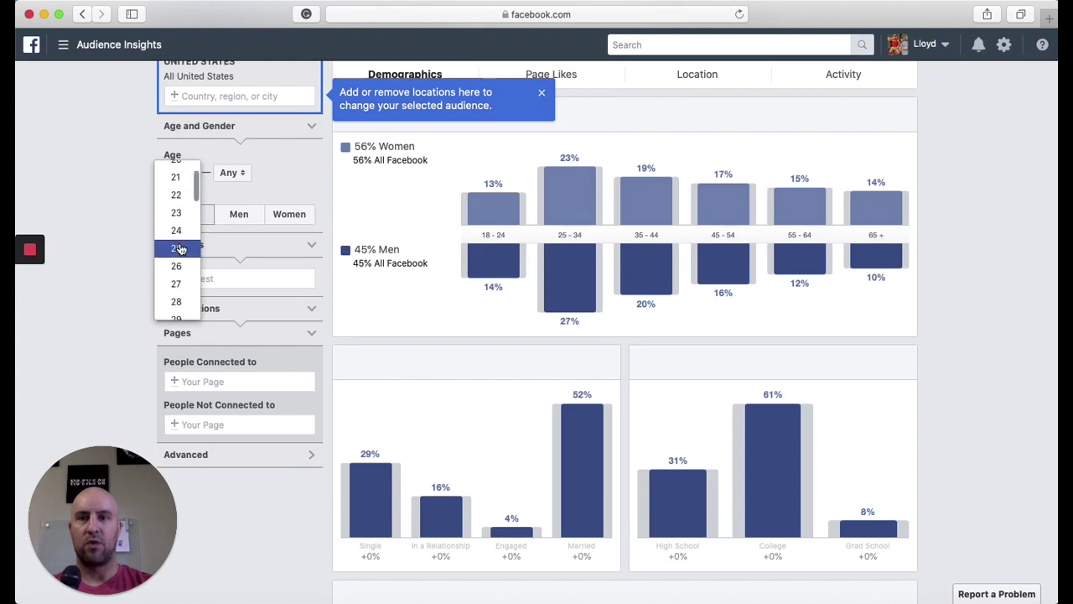
click(185, 244)
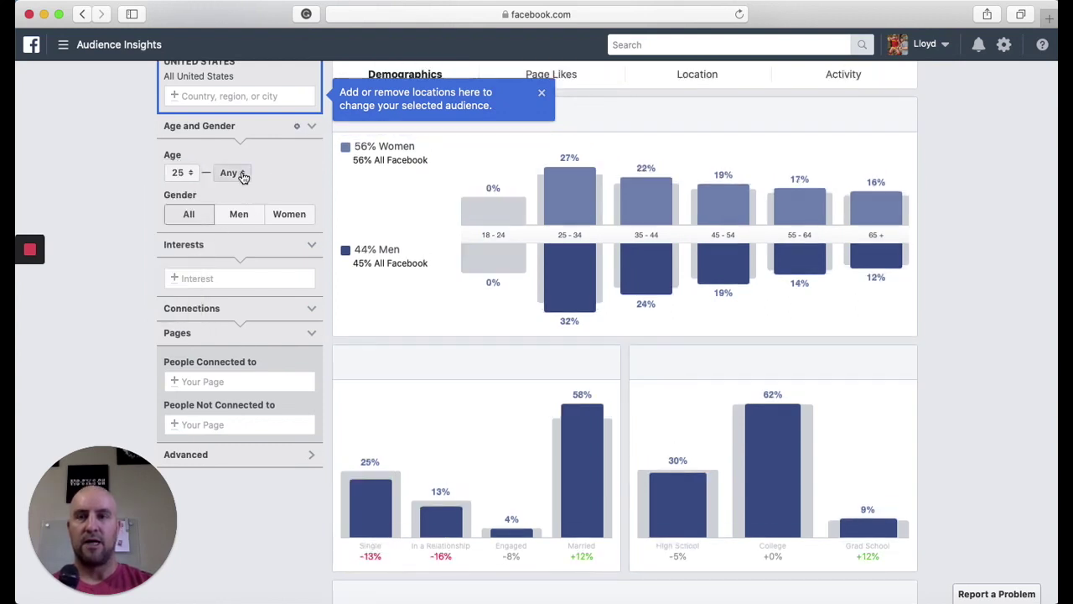
click(238, 173)
scroll(231, 216, down, 2)
scroll(232, 216, down, 5)
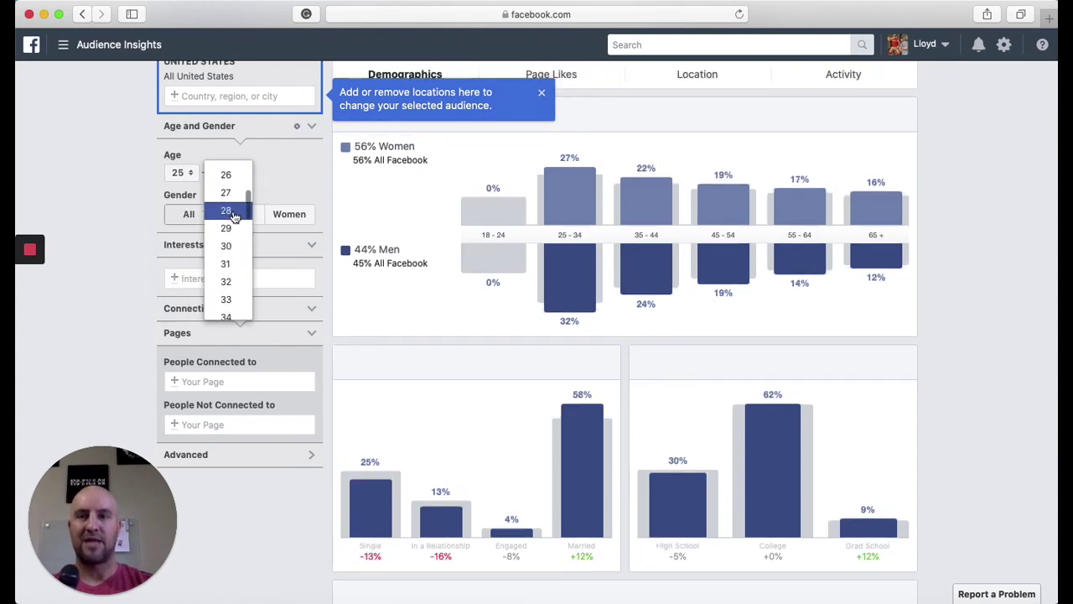
scroll(233, 222, down, 2)
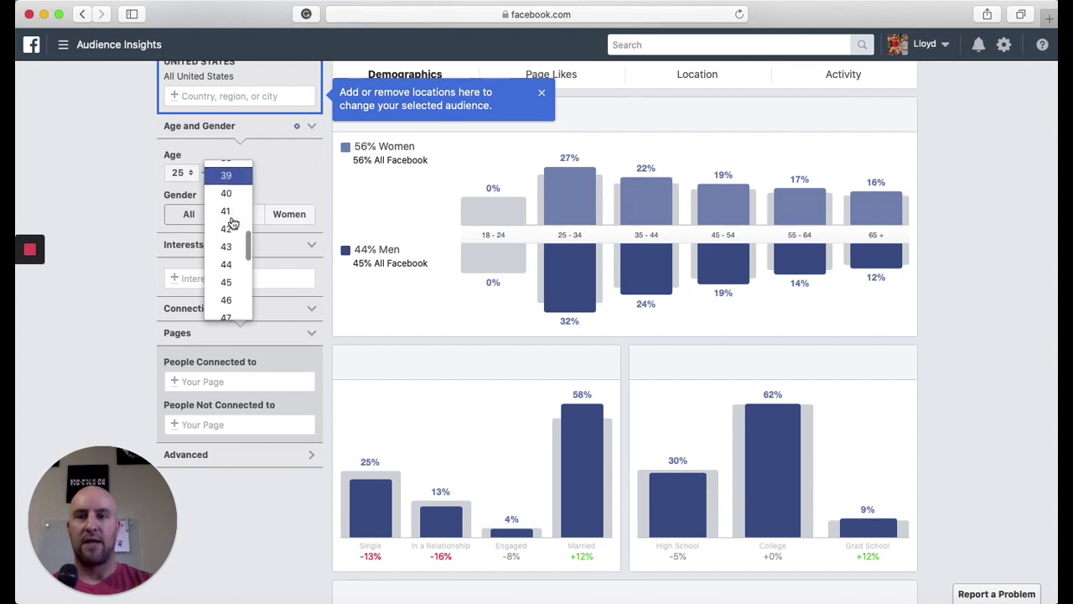
click(239, 282)
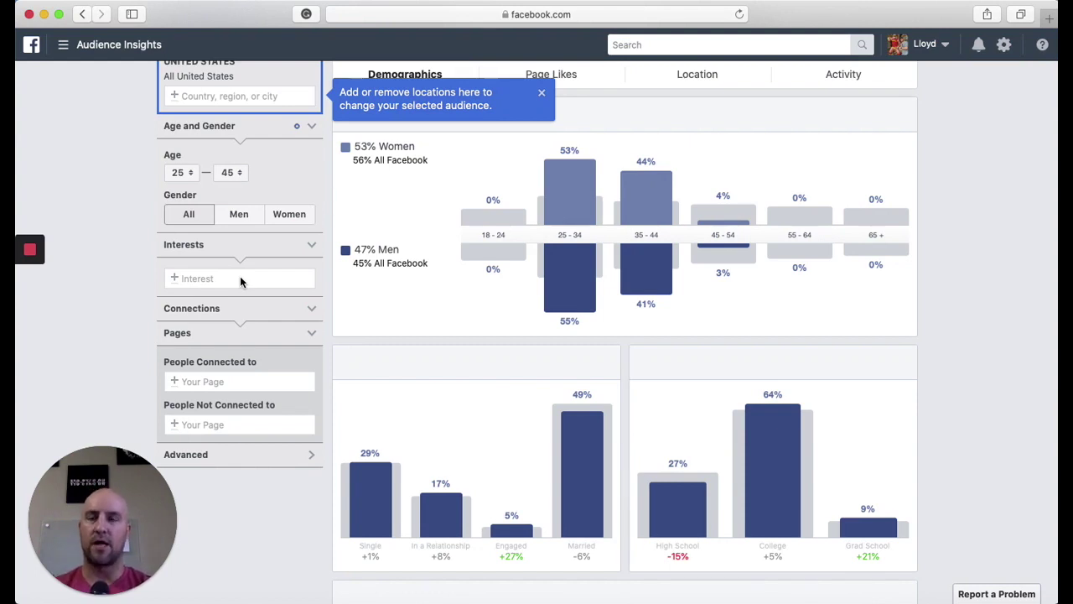
click(290, 214)
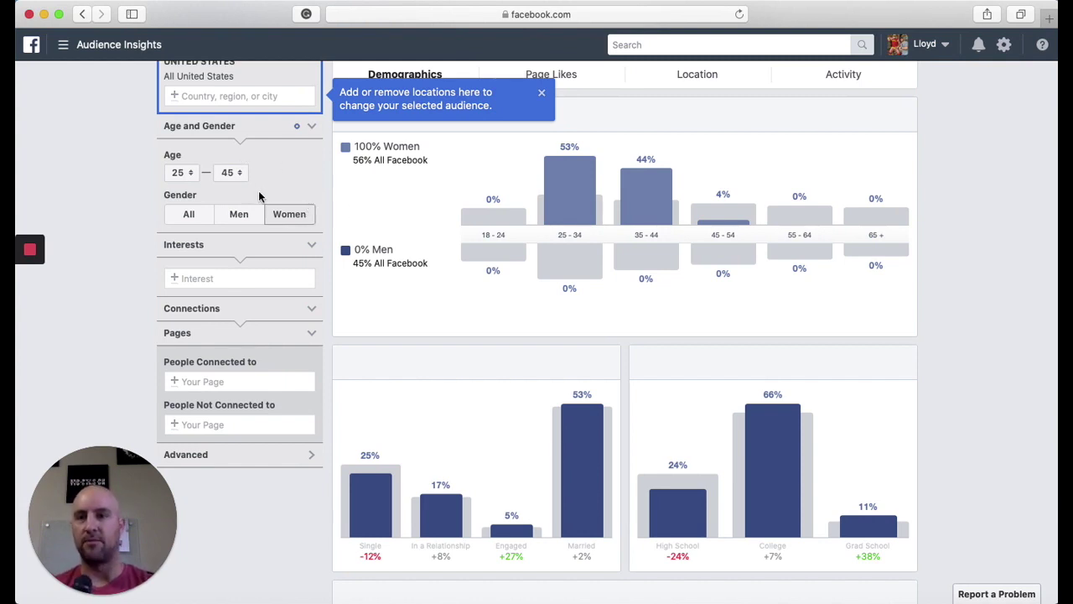
- Browse the sub-interests under the Fitness and wellness category of the audience's interests
scroll(116, 211, down, 2)
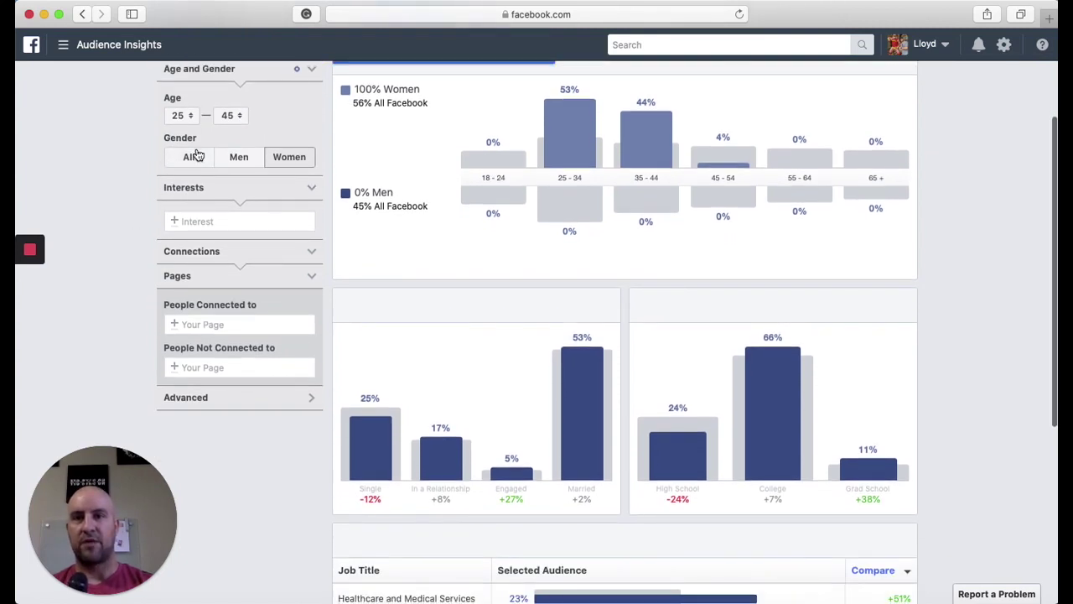
click(269, 223)
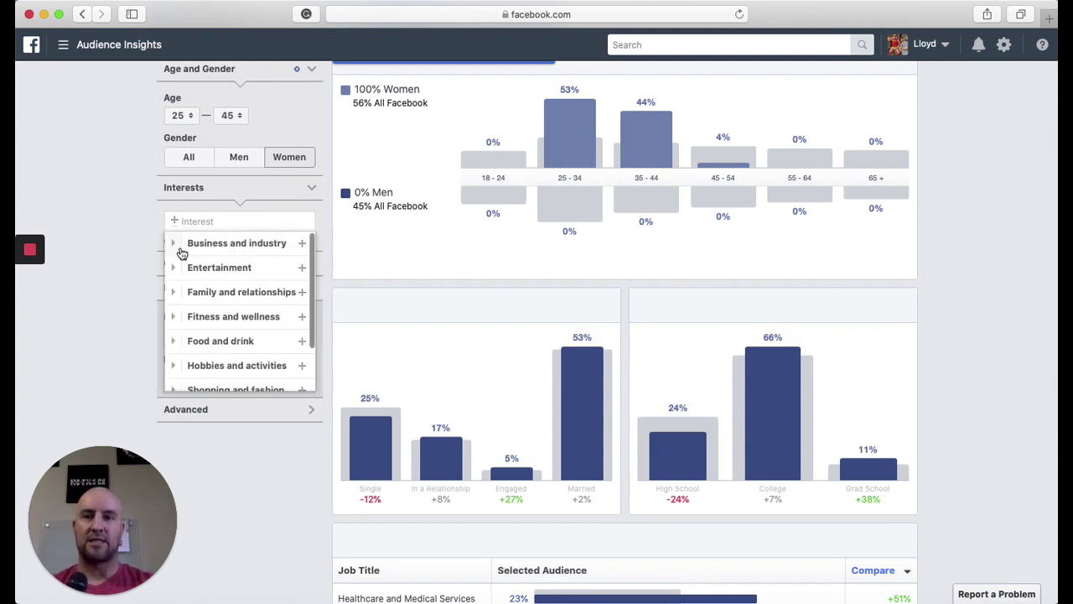
click(175, 317)
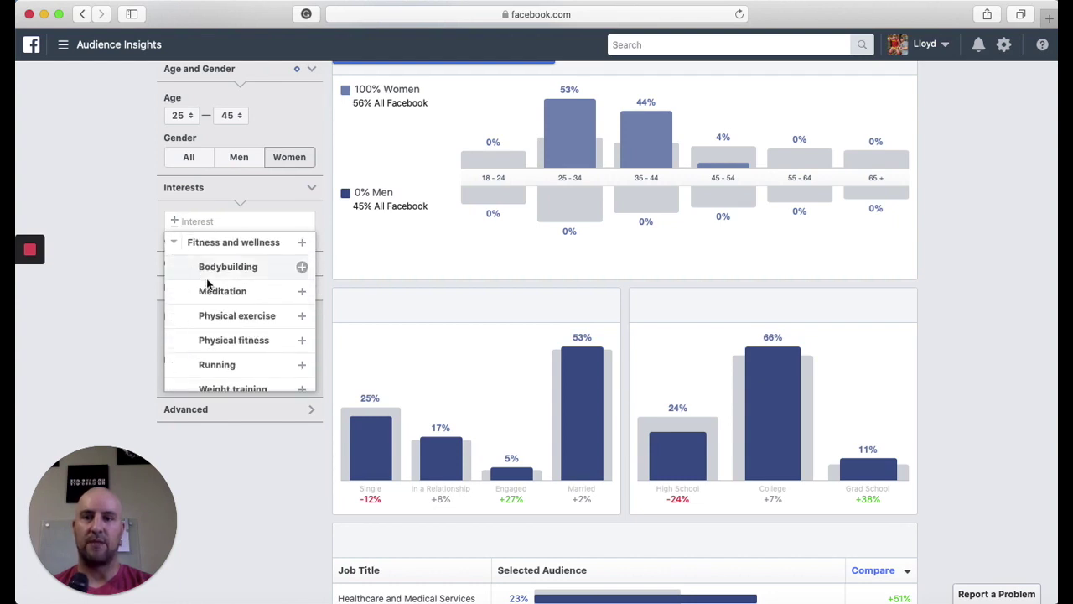
scroll(233, 297, down, 1)
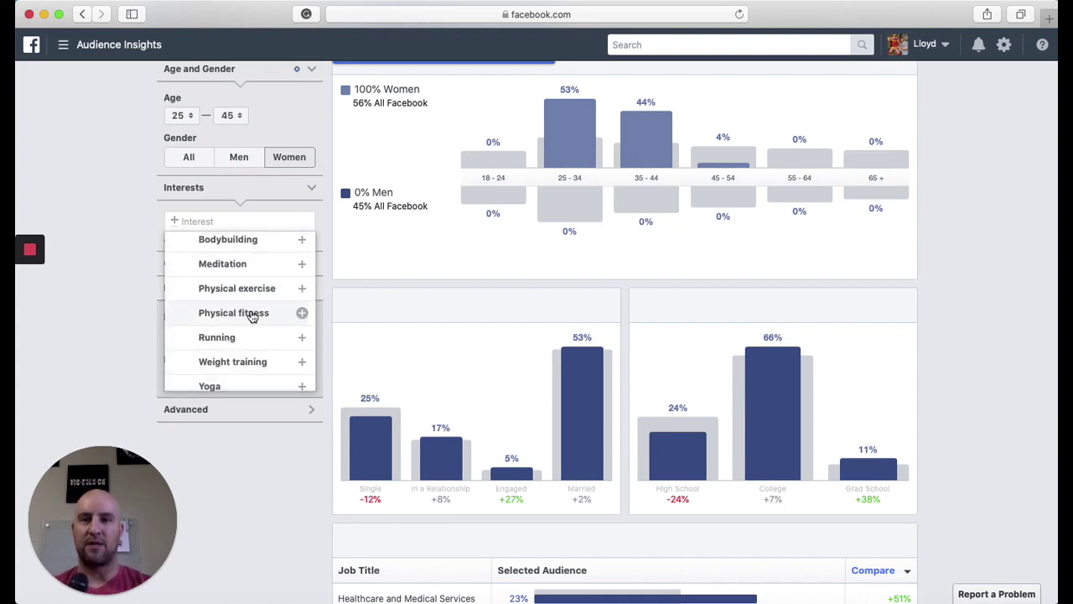
click(99, 231)
- Add Jewelry as an interest for the audience and check the estimated audience size
click(244, 227)
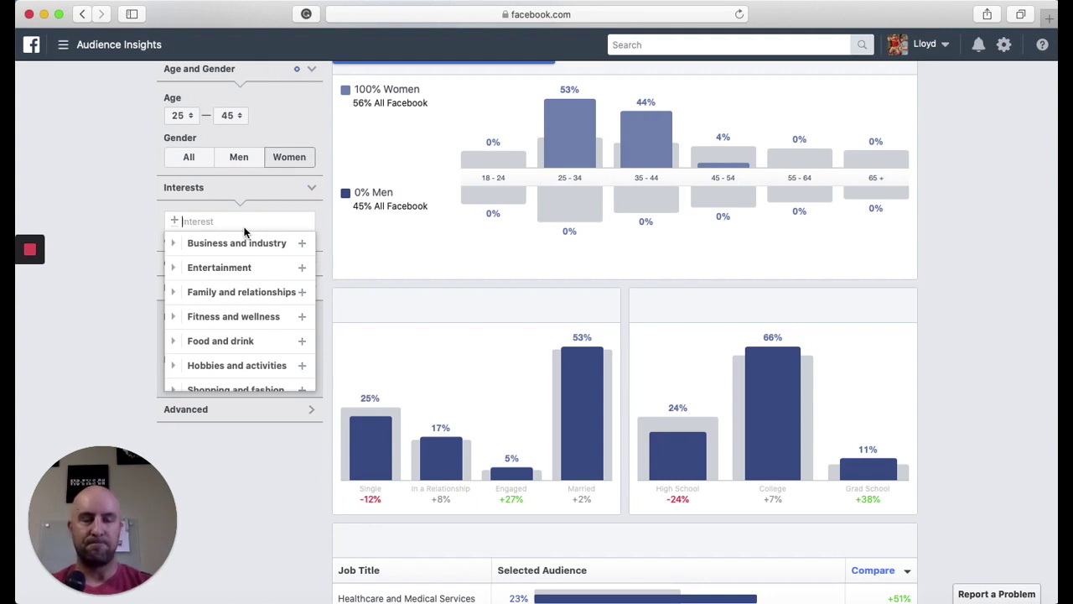
text(je)
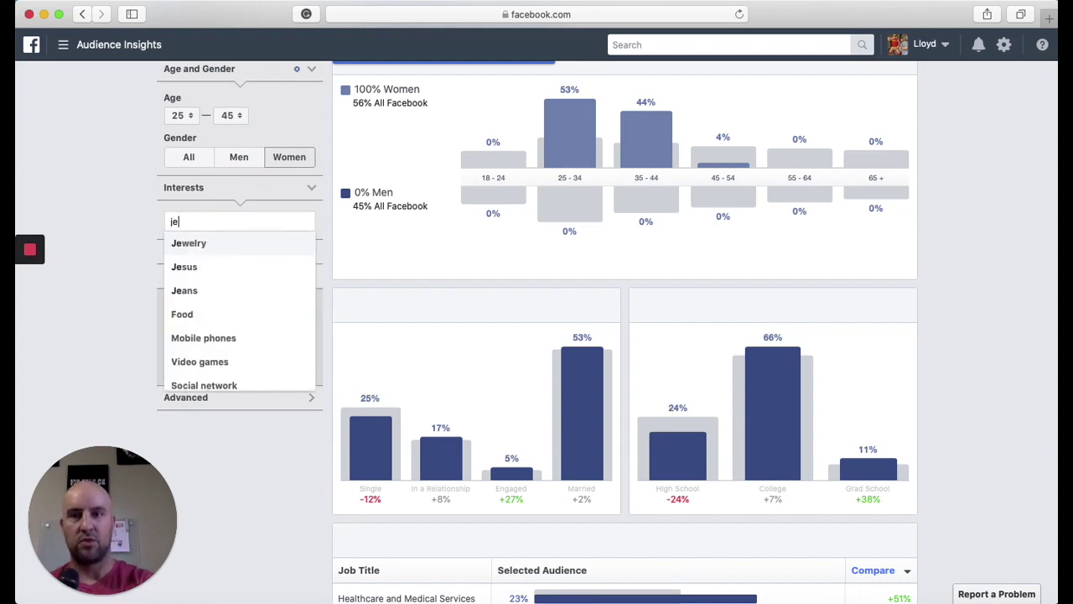
click(192, 243)
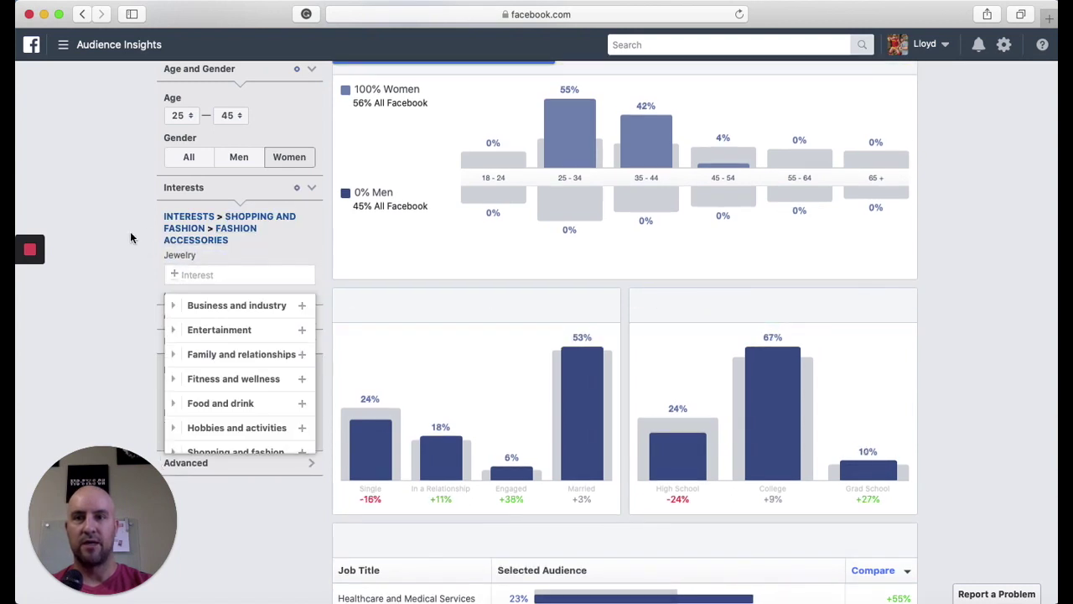
scroll(107, 219, down, 1)
click(98, 220)
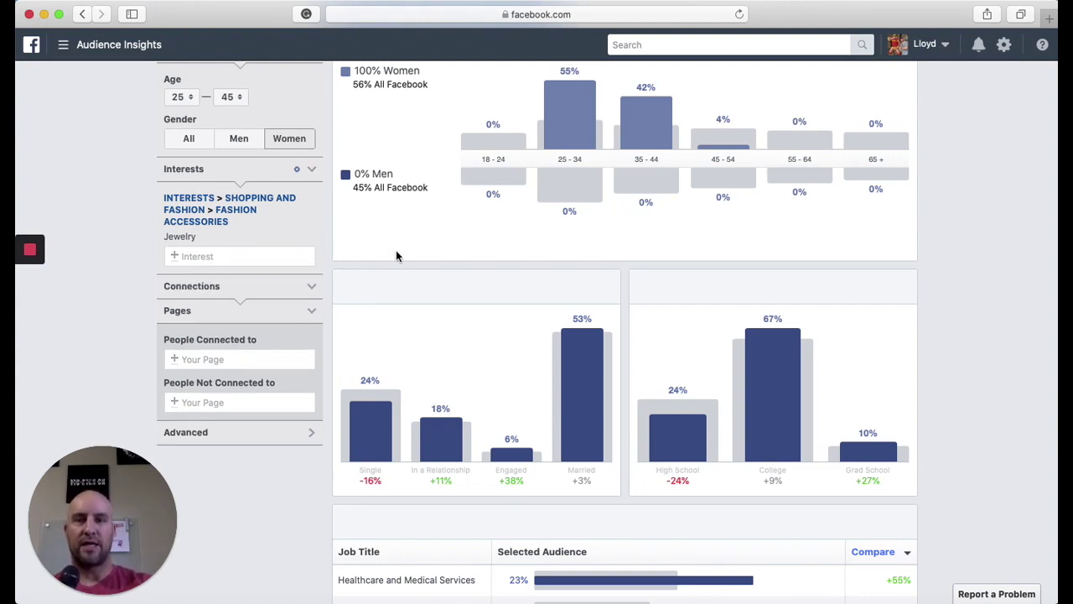
scroll(397, 256, up, 1)
scroll(399, 255, up, 2)
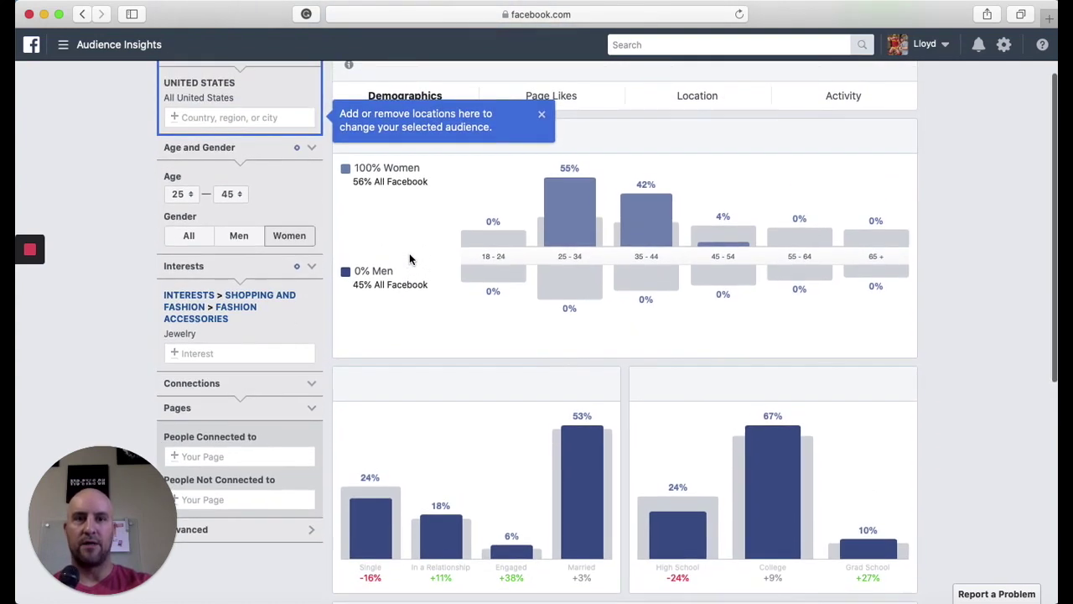
scroll(410, 259, up, 2)
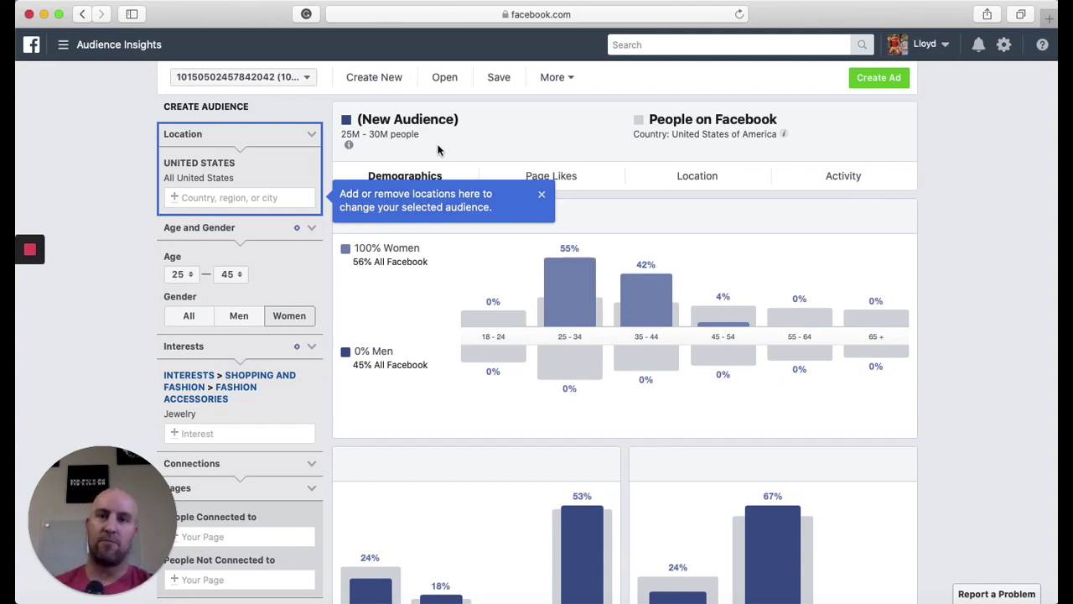
- Search the interests for "fitness", add Fitness and wellness alongside Jewelry, and review the estimated audience size
scroll(358, 217, down, 3)
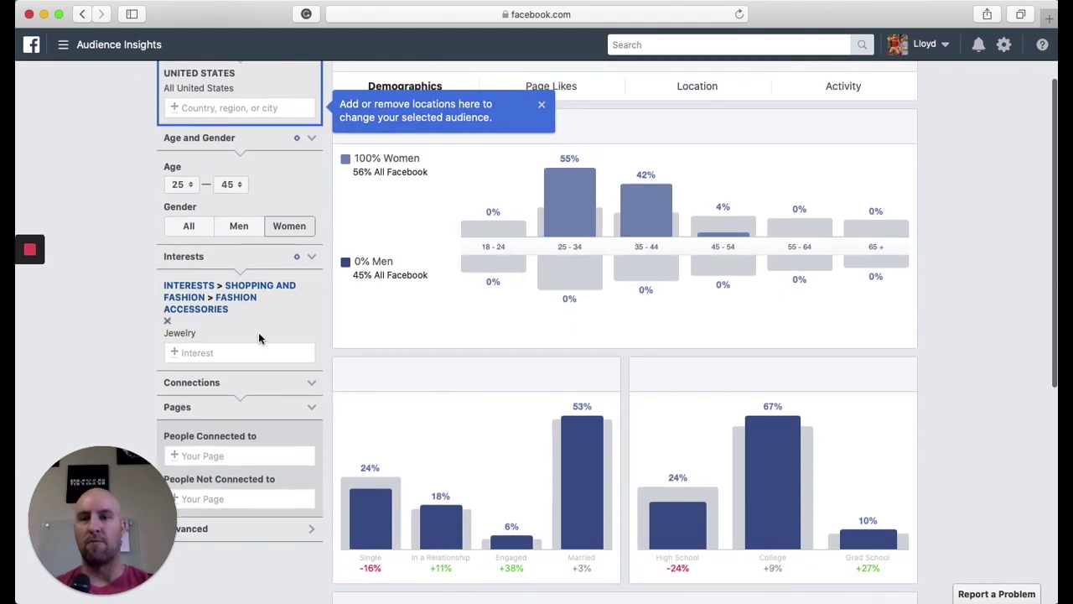
scroll(194, 319, down, 2)
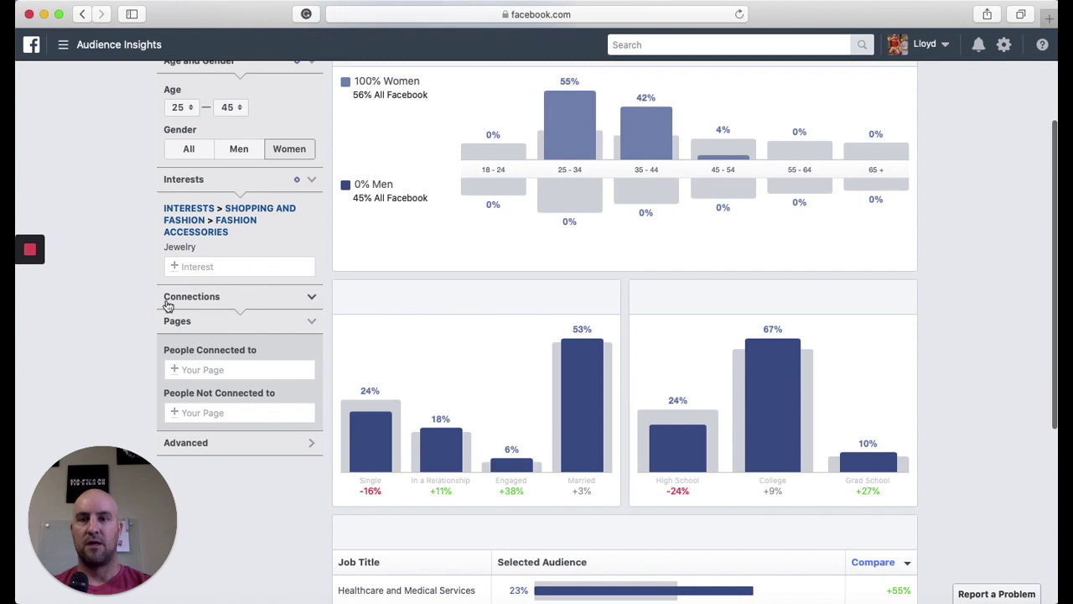
scroll(151, 291, down, 2)
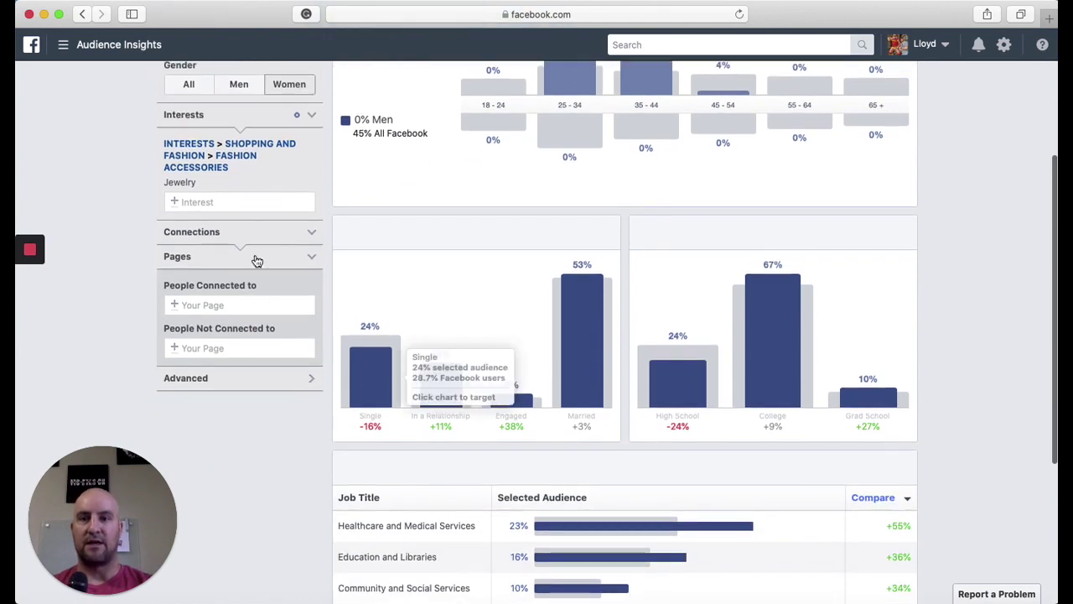
click(246, 205)
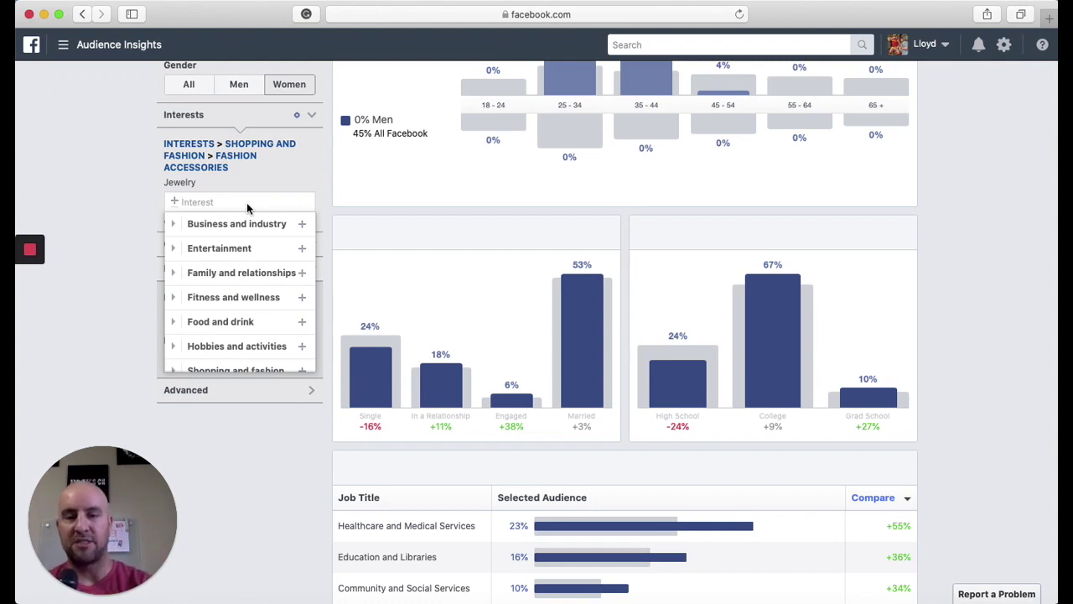
text(fit)
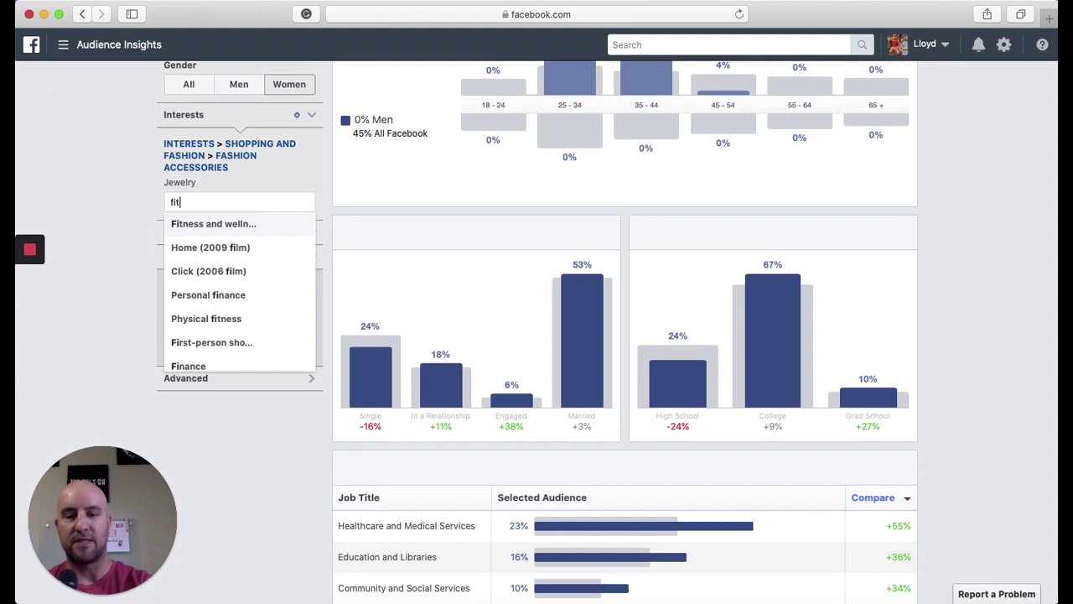
text(ness)
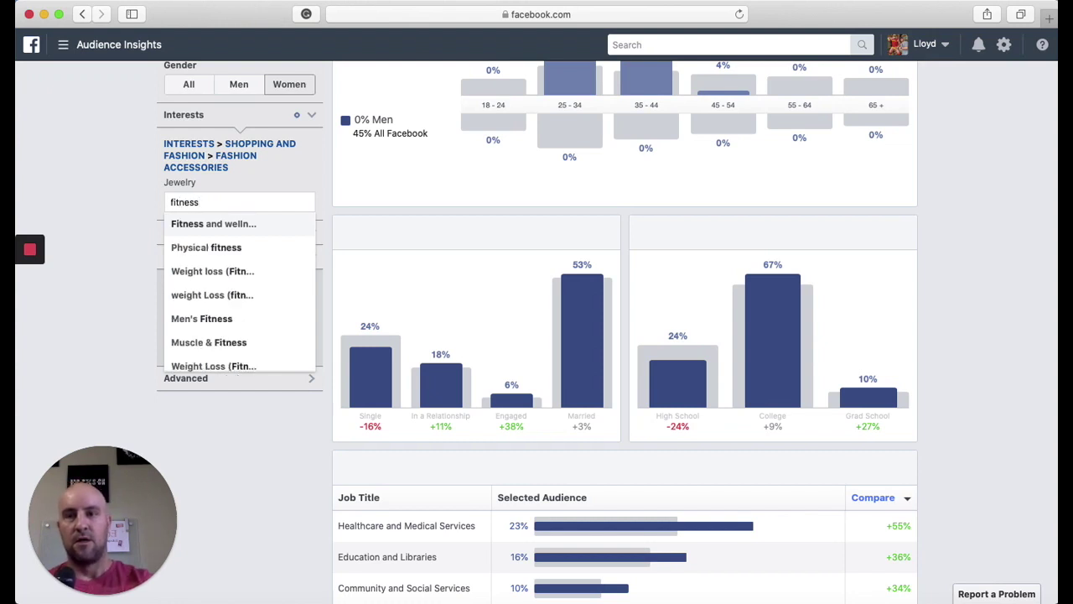
click(202, 225)
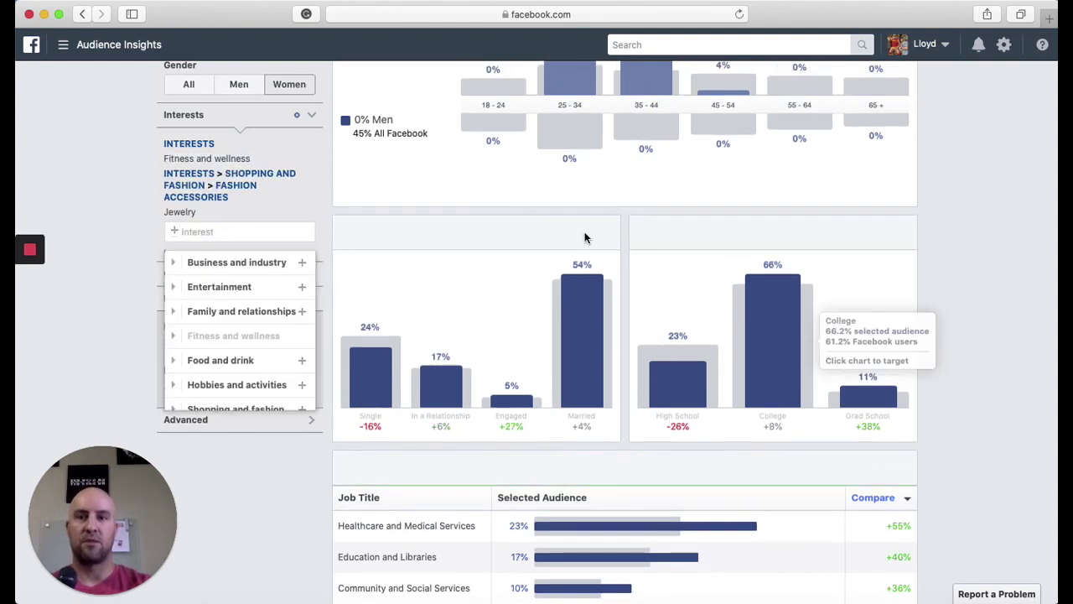
scroll(474, 201, up, 5)
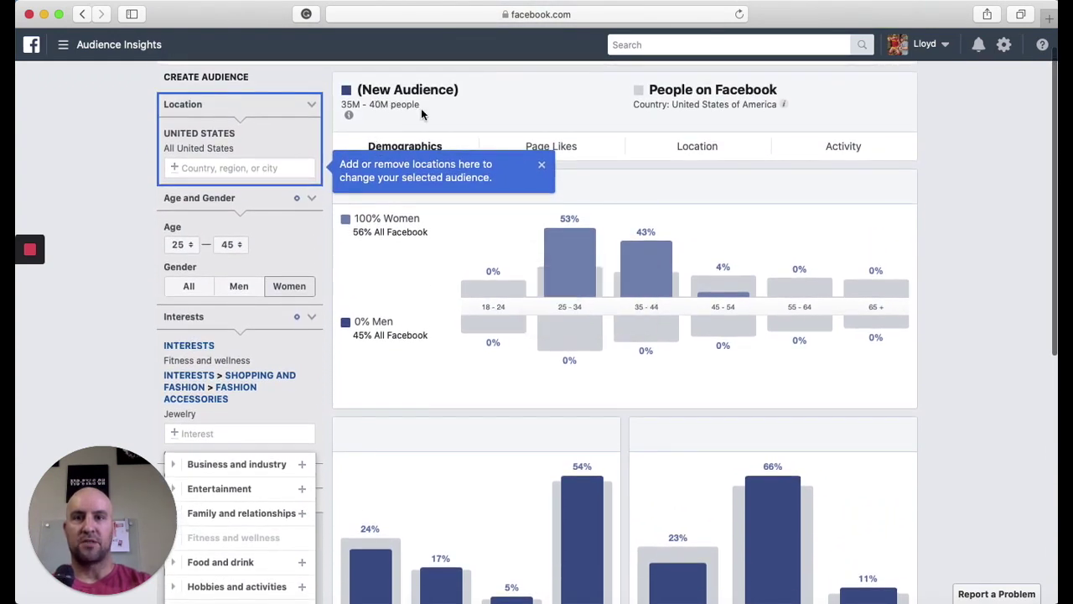
- Search the interests for "fit", add CrossFit to the audience, and check the estimated audience size
scroll(474, 197, down, 1)
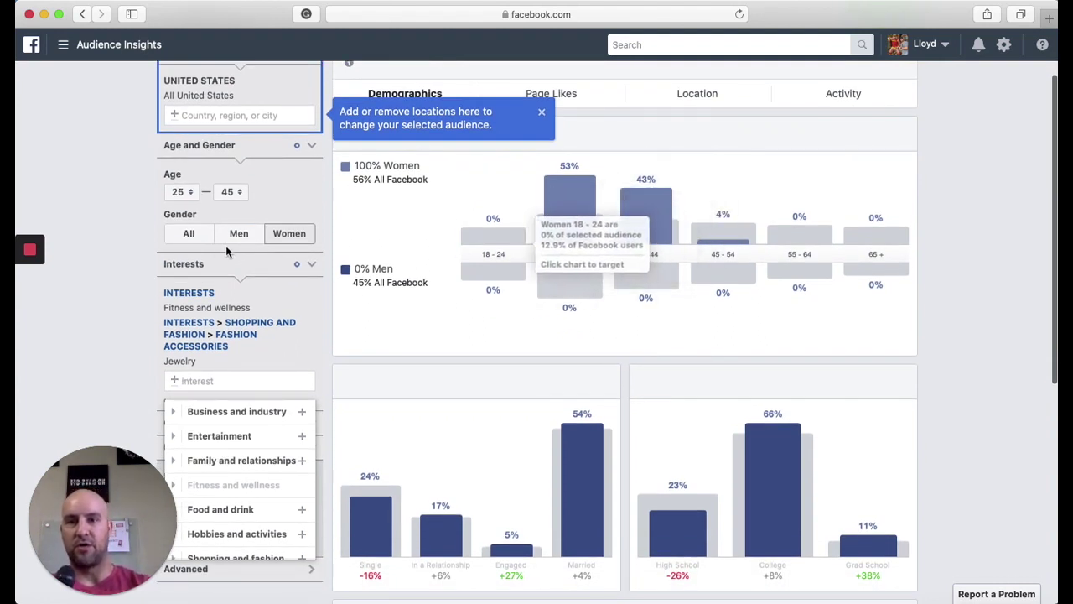
scroll(503, 269, down, 1)
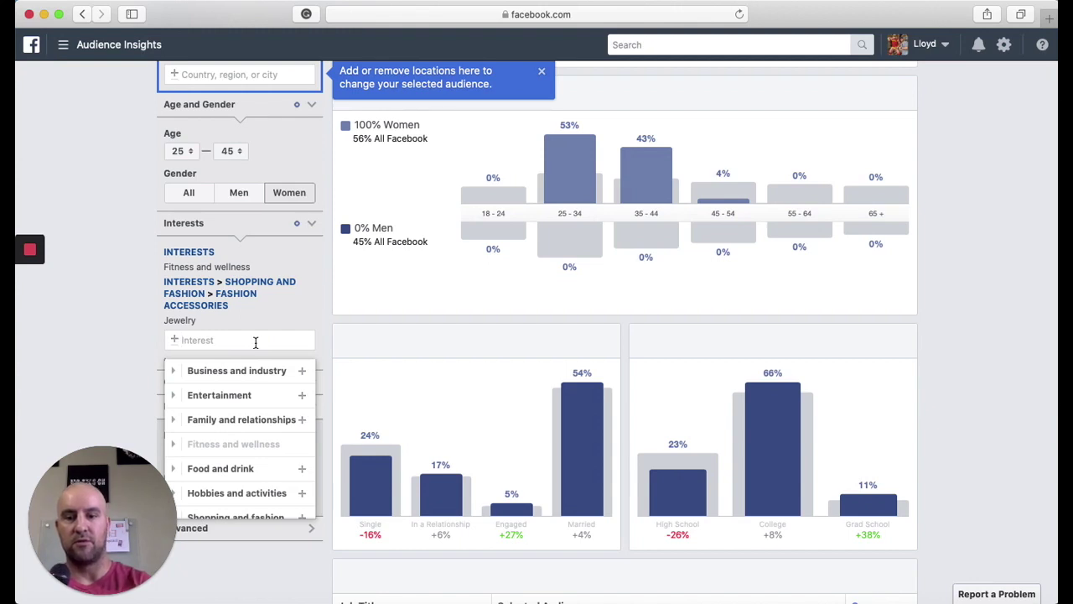
text(fit)
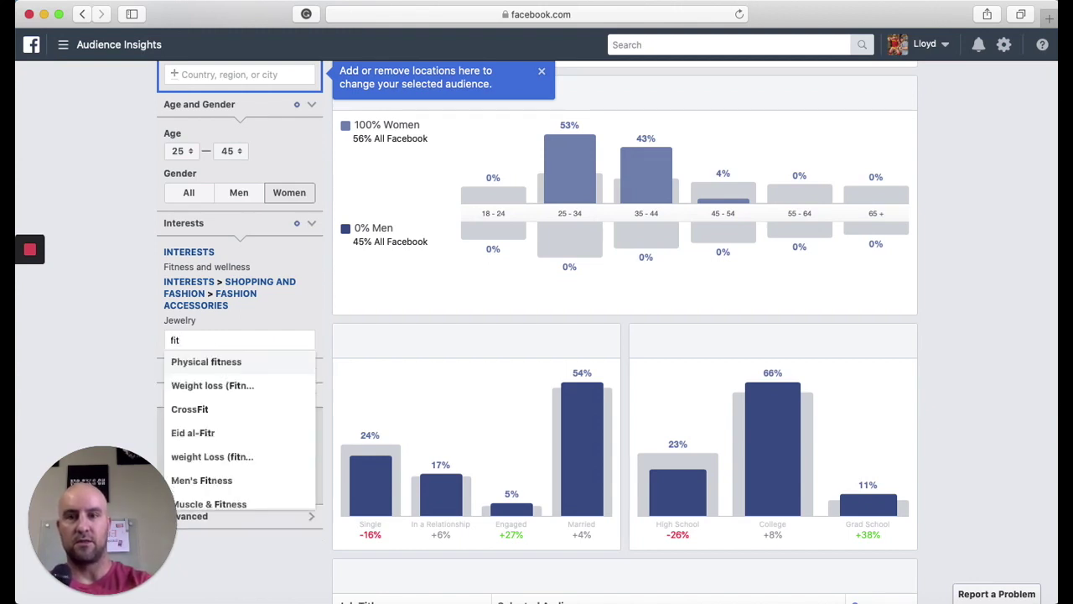
click(201, 408)
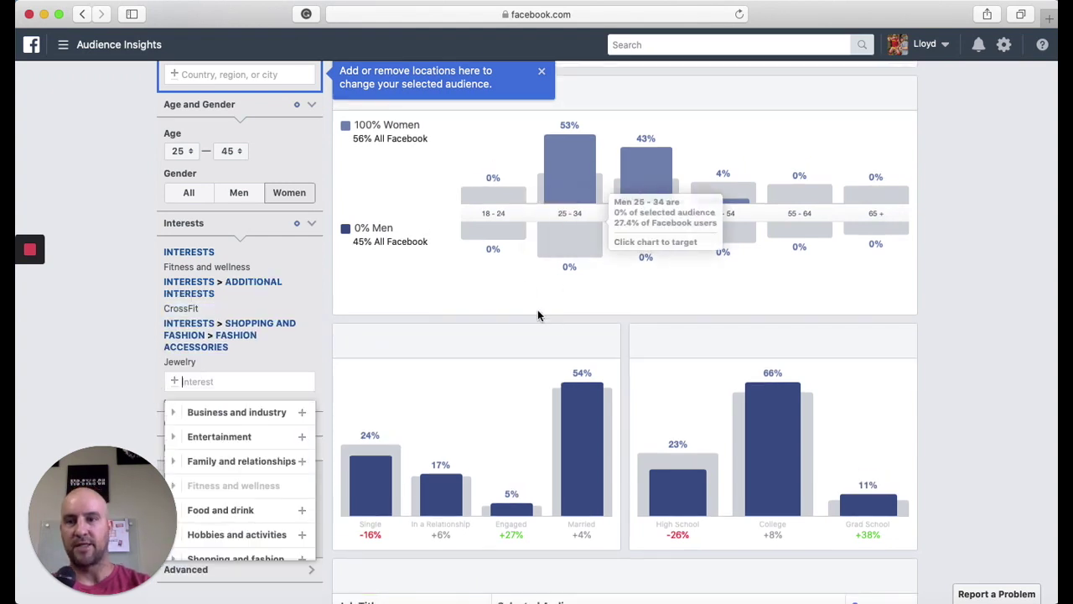
scroll(533, 308, up, 3)
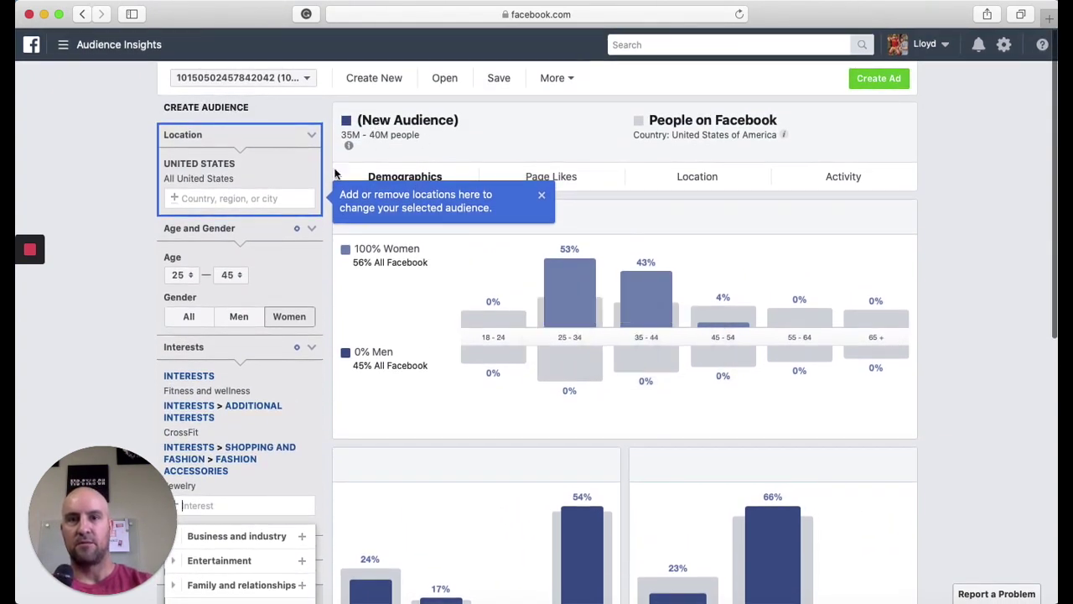
- Search the interests for "whole" and add Whole Foods Market to the audience
scroll(519, 325, down, 2)
scroll(518, 326, down, 2)
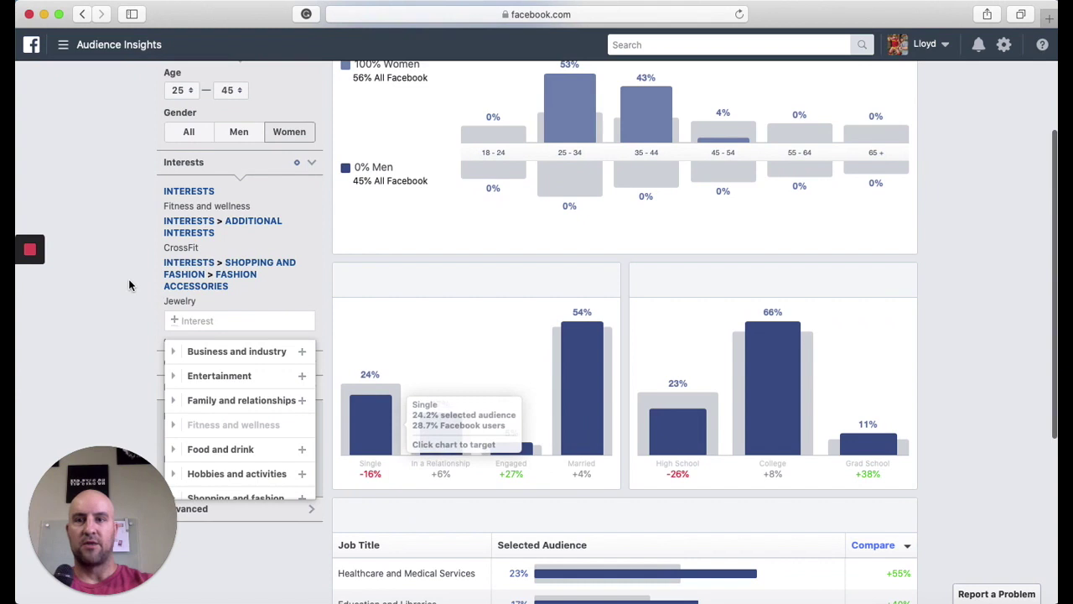
click(128, 278)
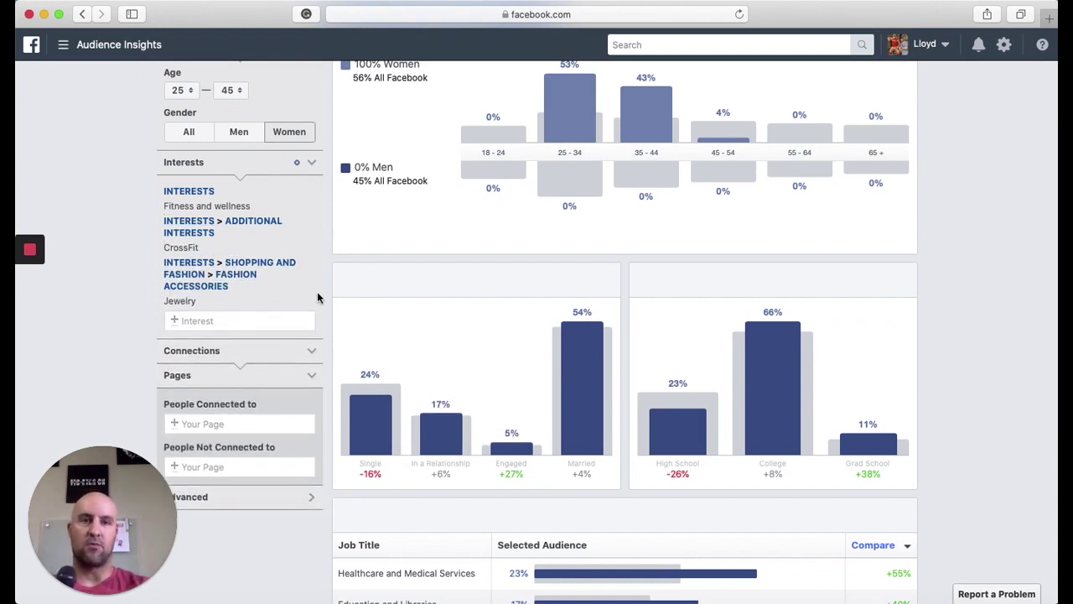
click(250, 325)
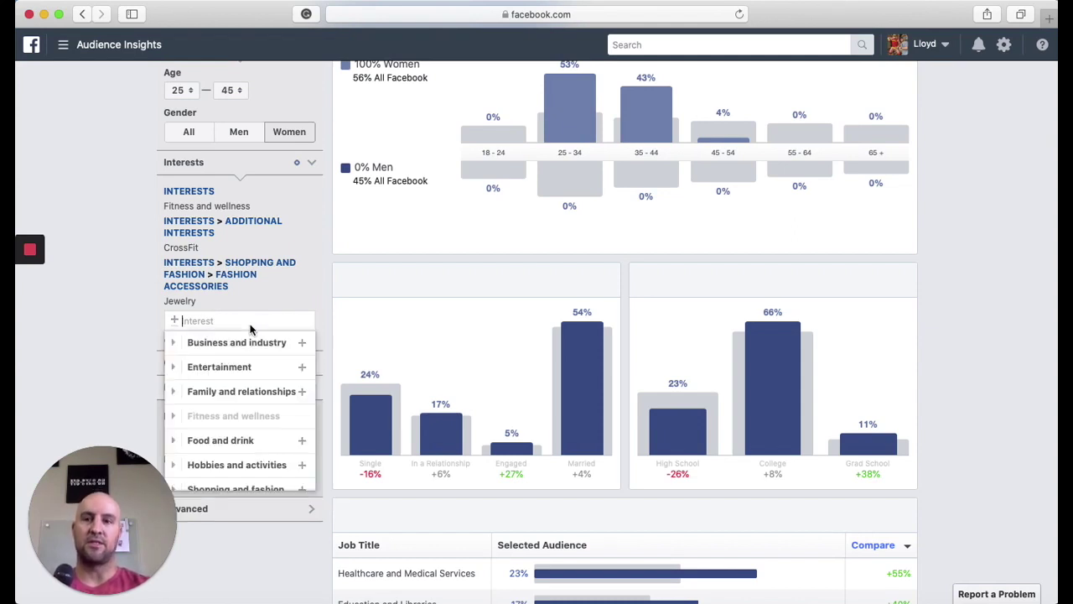
click(214, 314)
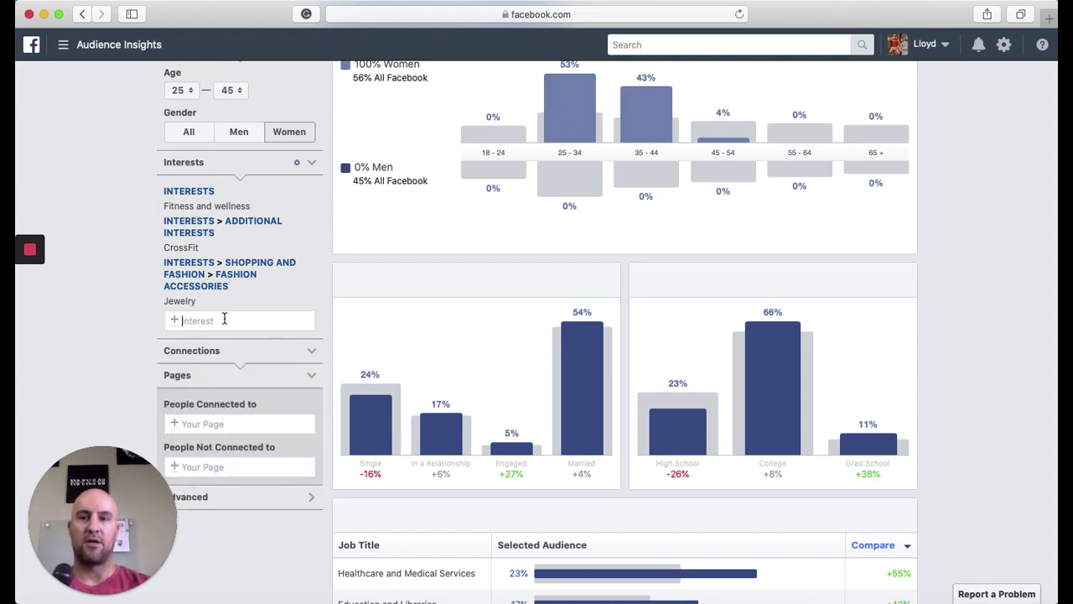
click(224, 320)
text(w)
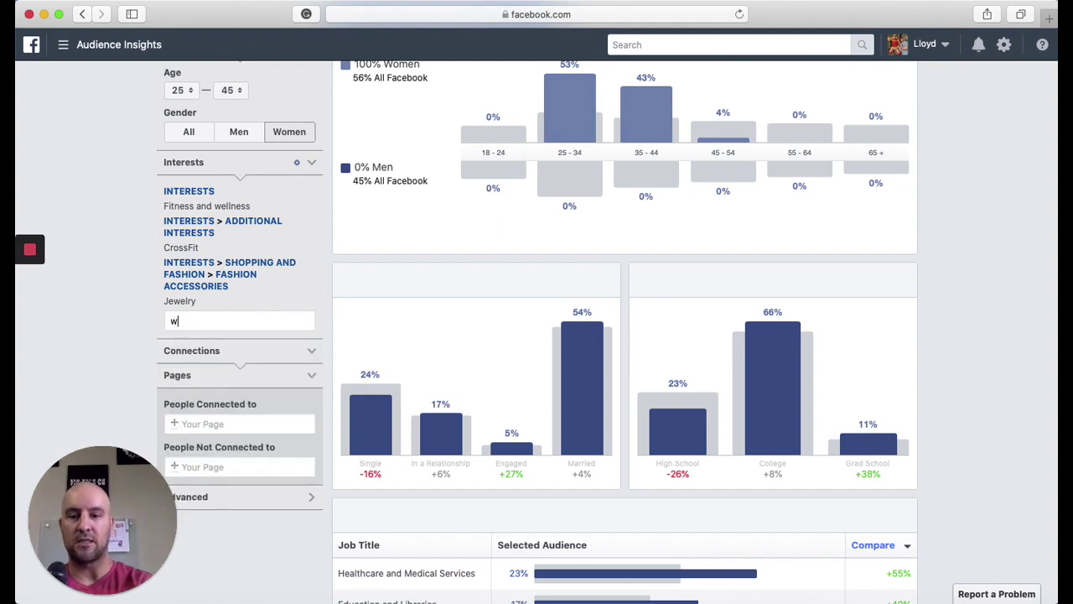
text(hole)
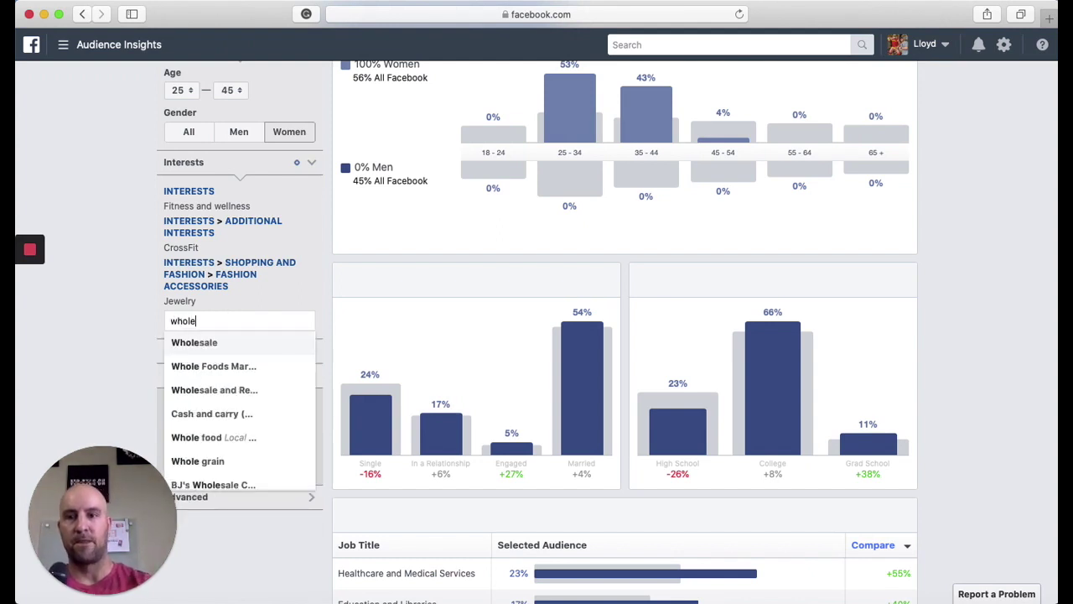
click(205, 367)
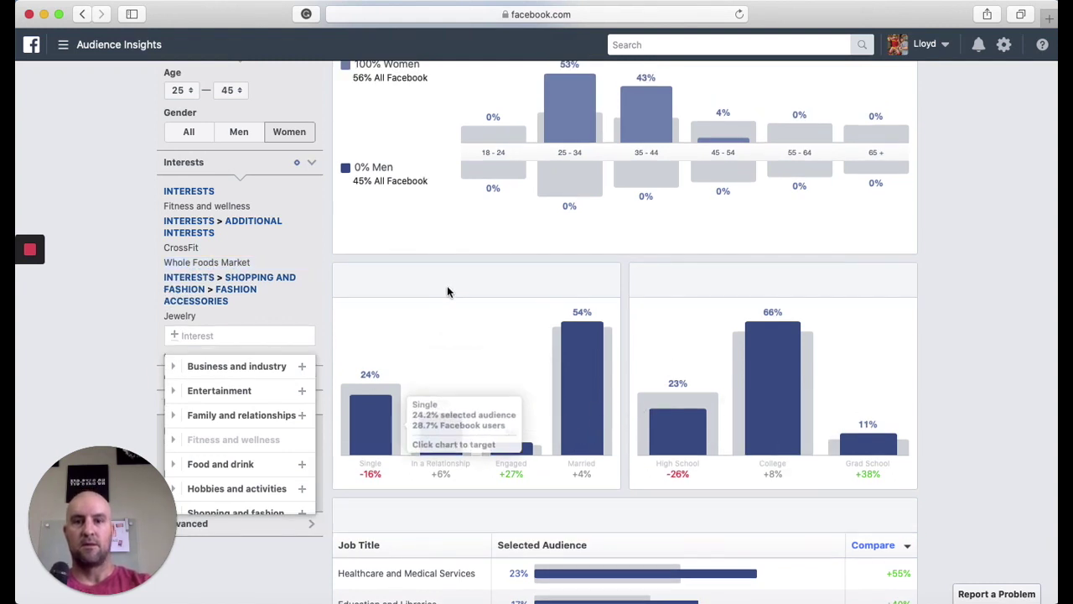
- Review the selected interests, the estimated audience size and the explanation of how that number is estimated
scroll(453, 281, up, 4)
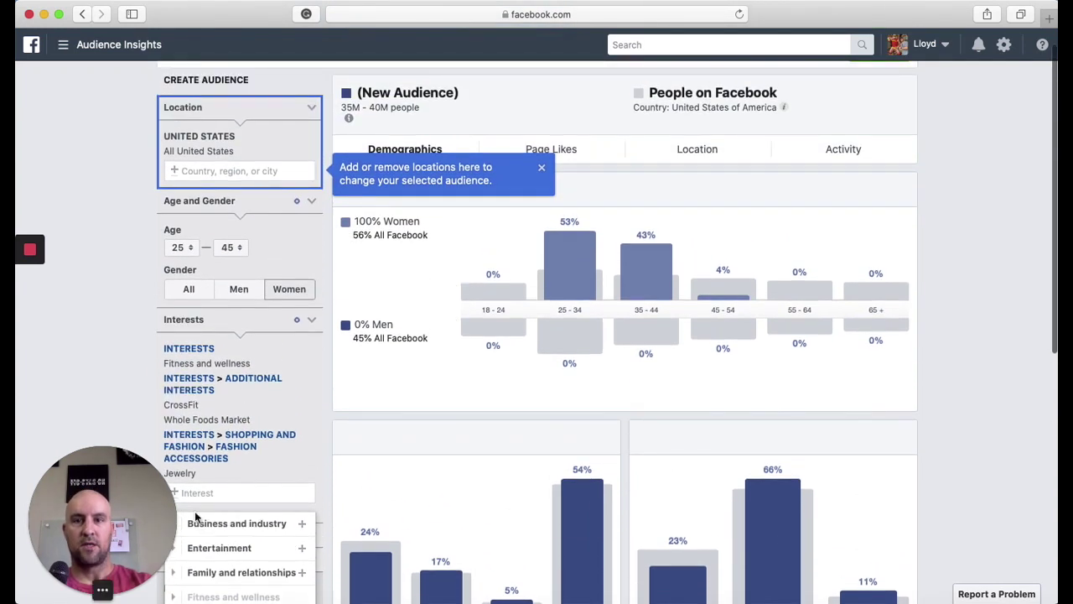
scroll(241, 452, down, 2)
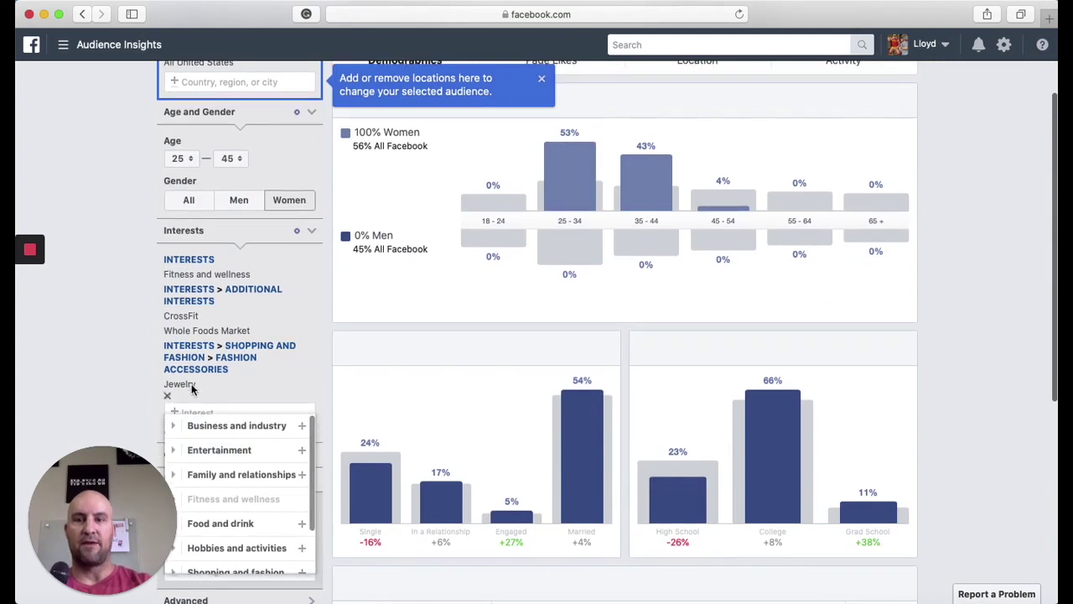
click(131, 357)
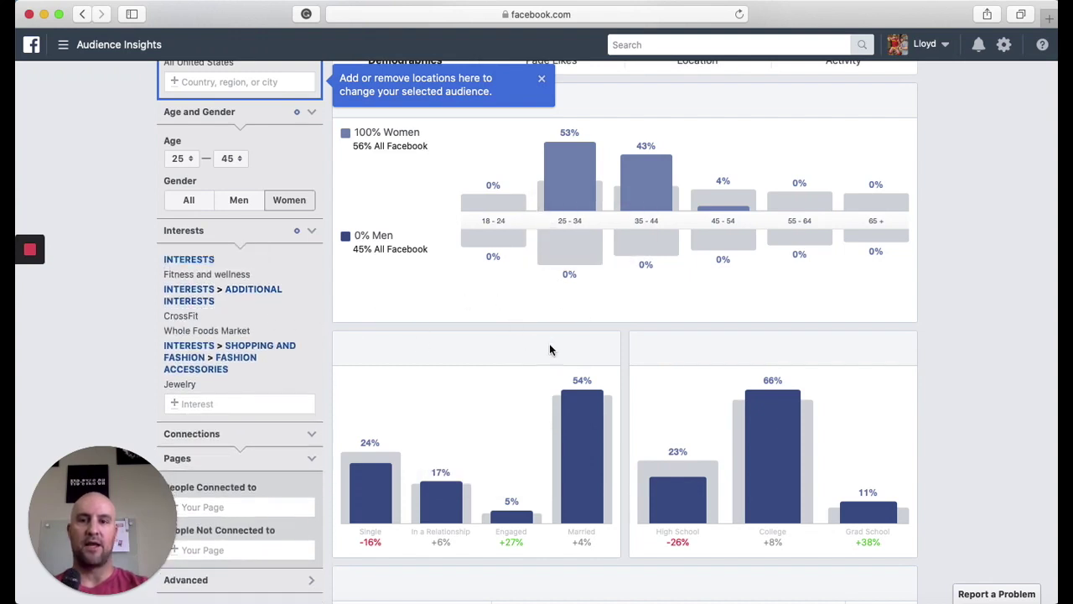
mouse_move(176, 272)
scroll(215, 276, up, 2)
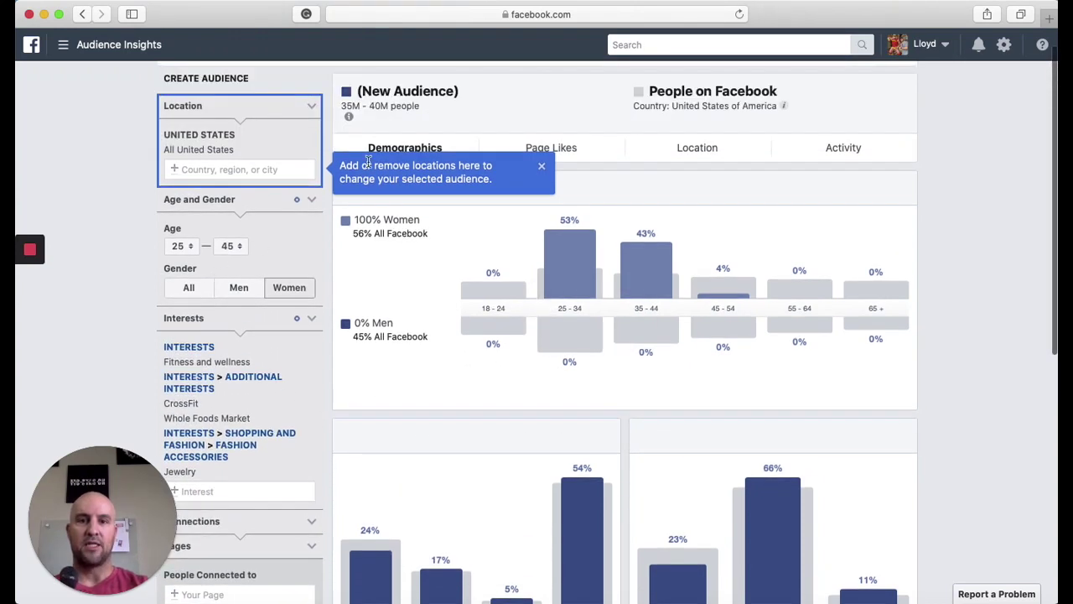
mouse_move(348, 116)
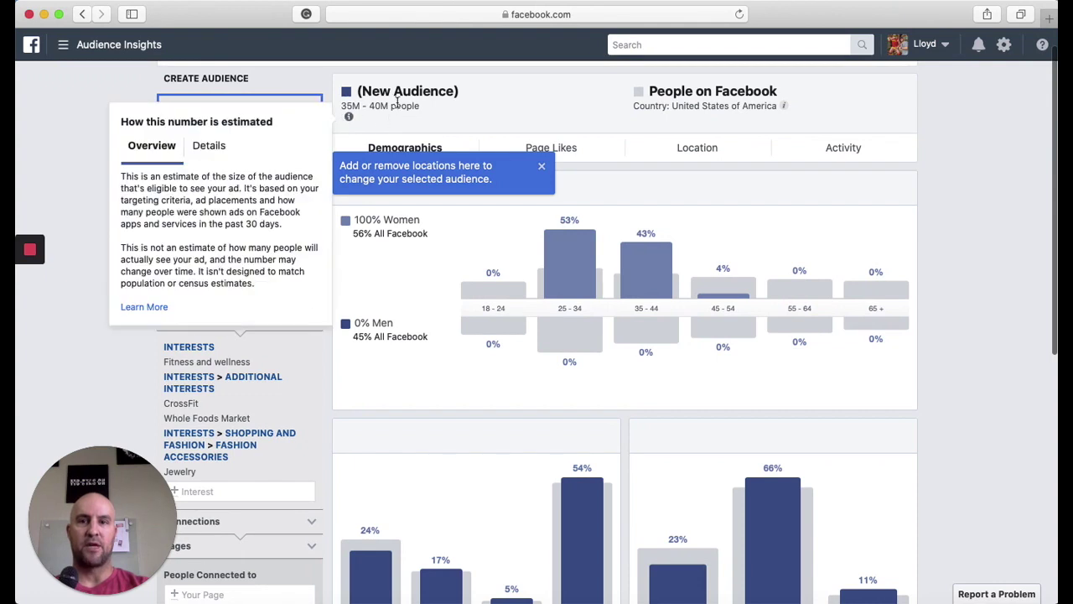
- Open the audience's Page Likes, dismiss the location tip, and examine the top categories and the pages liked in each
click(574, 154)
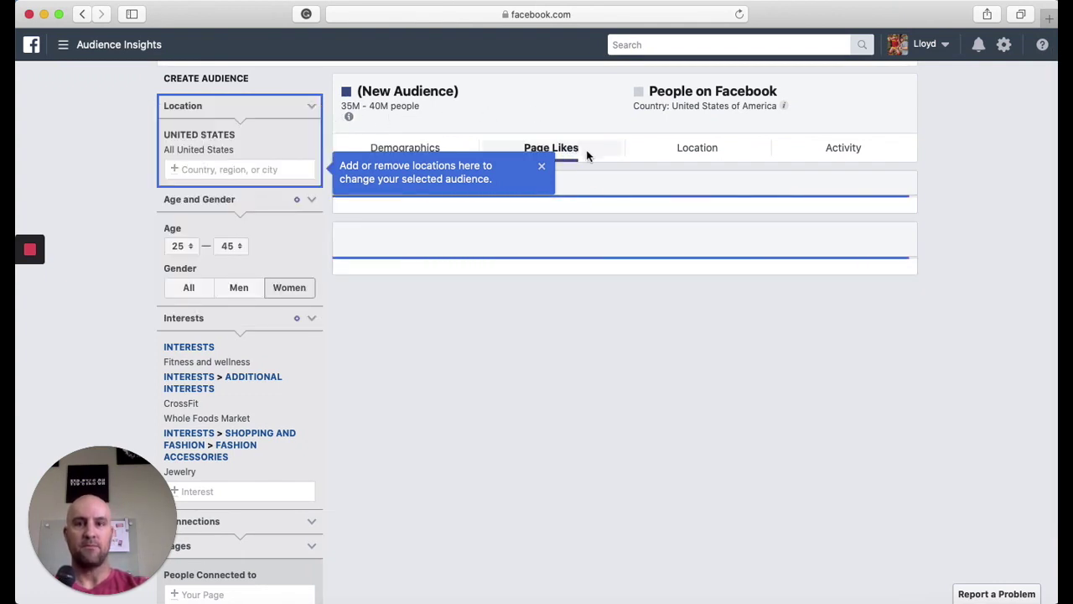
click(542, 168)
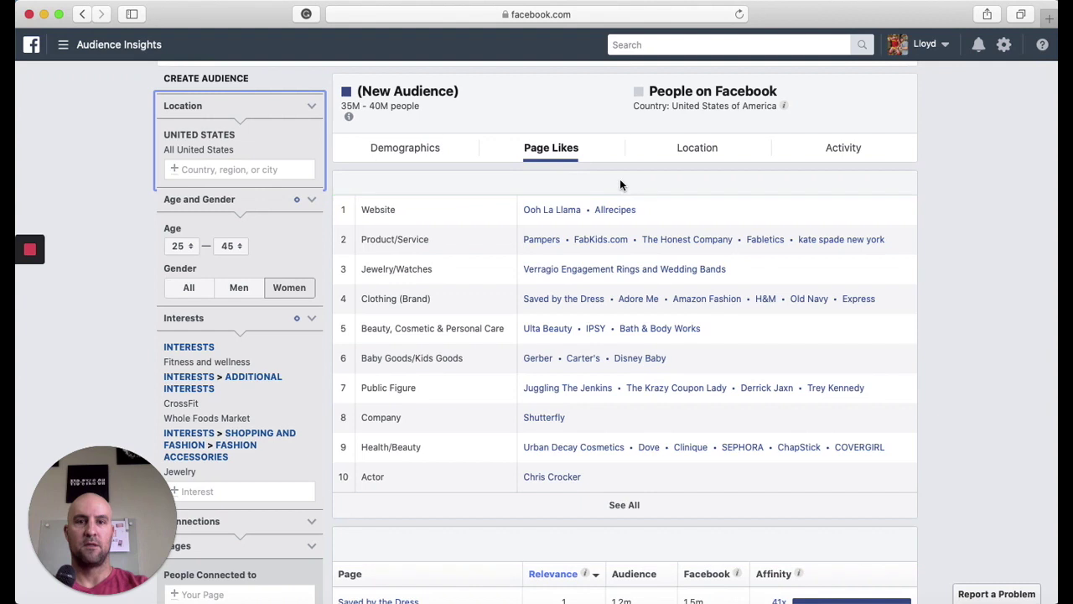
scroll(706, 254, down, 1)
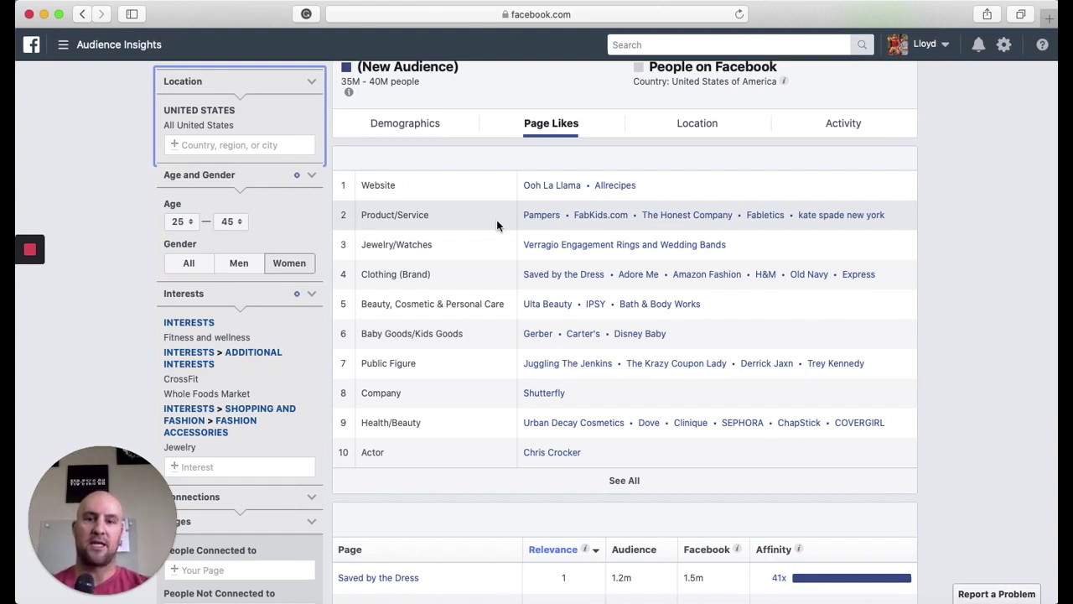
scroll(500, 260, down, 2)
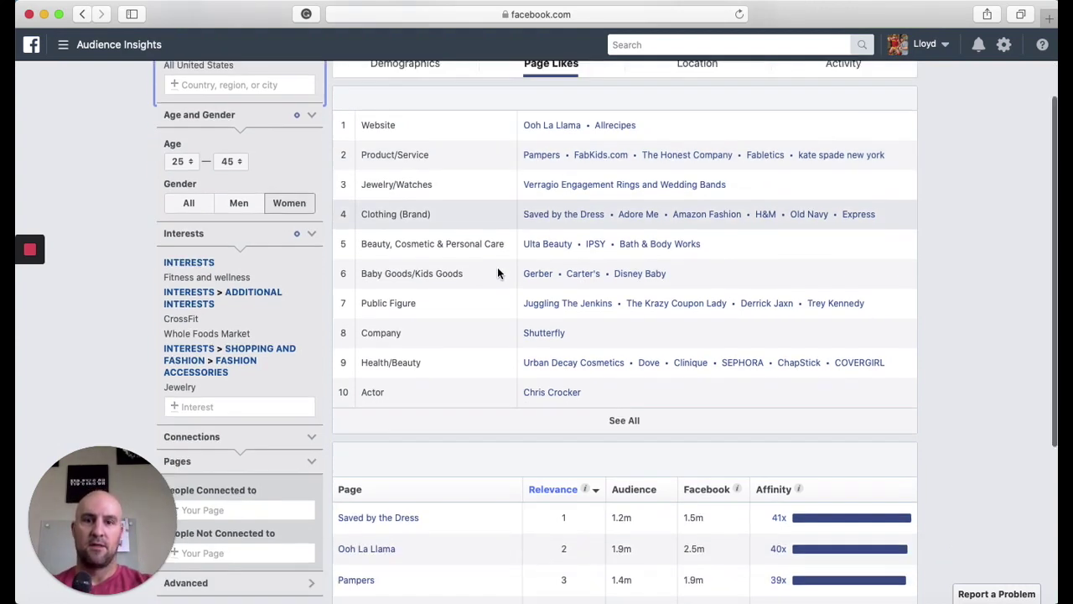
scroll(498, 273, down, 1)
scroll(498, 273, up, 2)
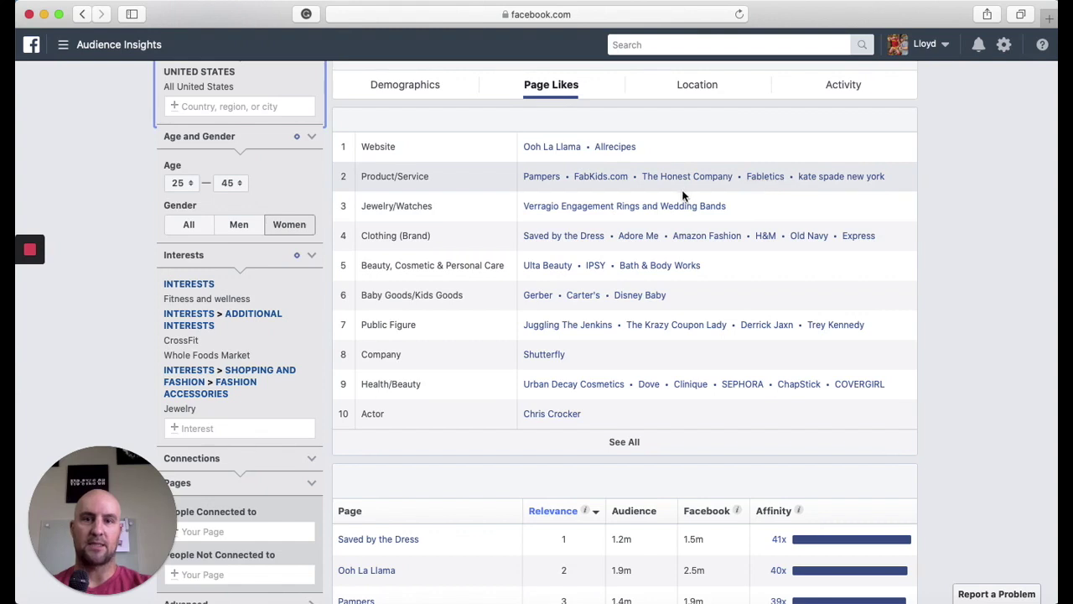
scroll(686, 197, down, 2)
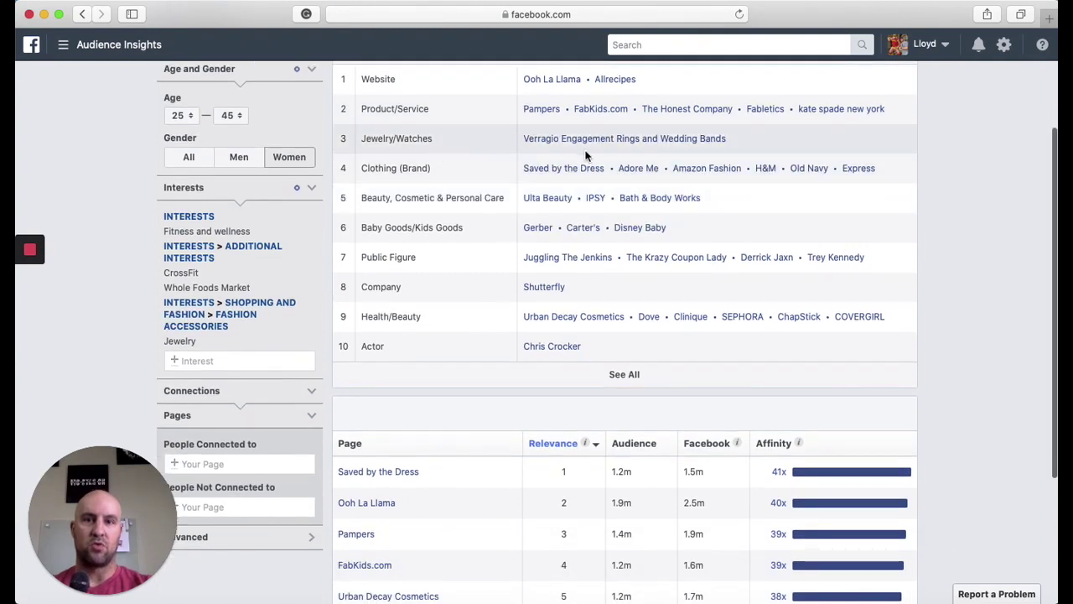
scroll(640, 189, down, 1)
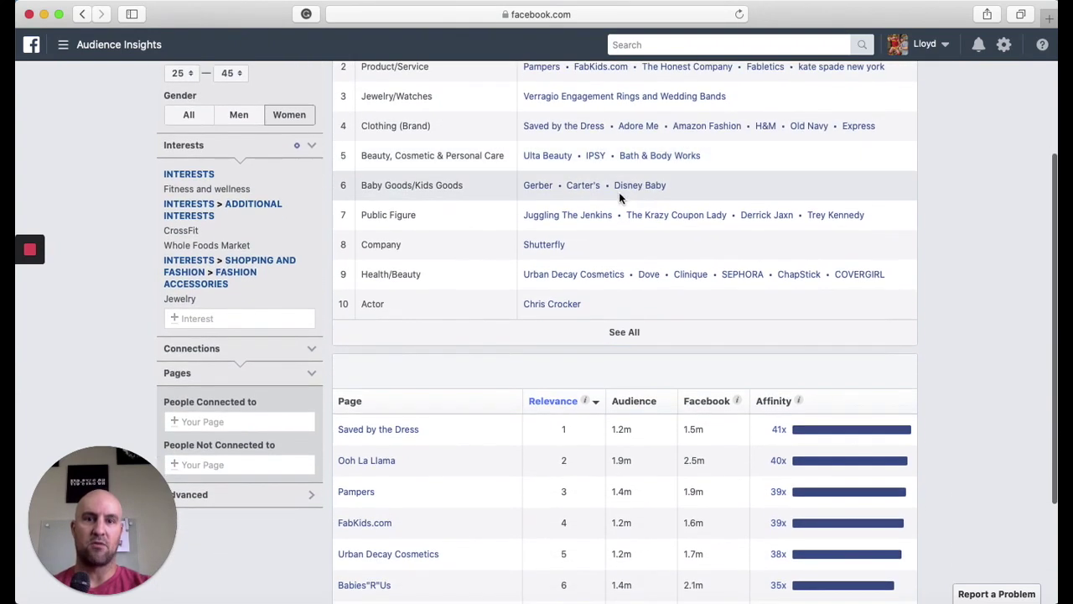
scroll(575, 239, down, 1)
scroll(615, 255, up, 2)
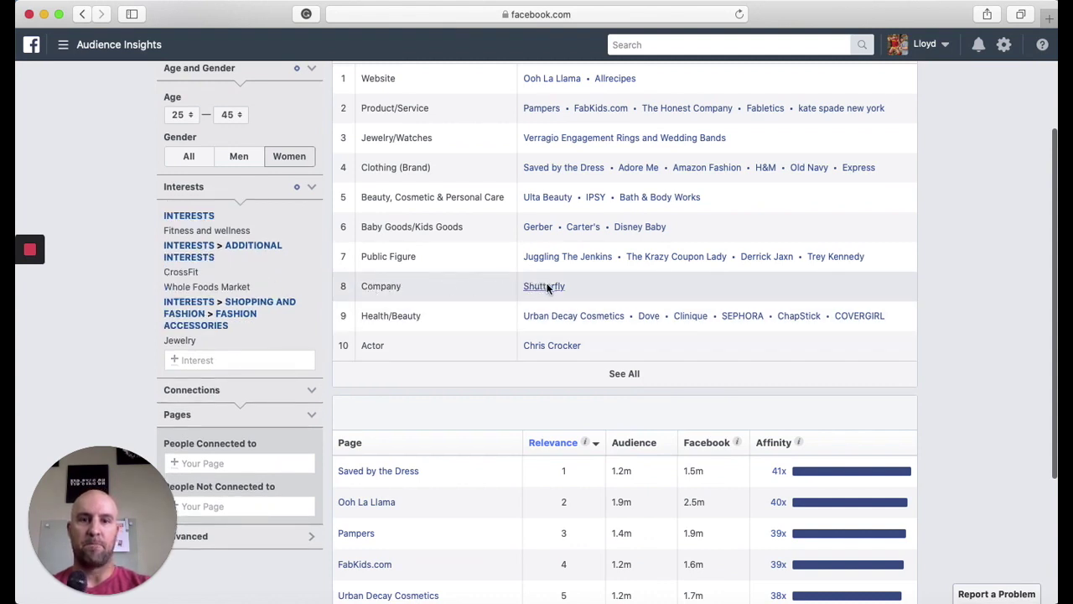
- Search the interests for "shutter", add the company Shutterfly to the audience, and check the estimated audience size
click(258, 362)
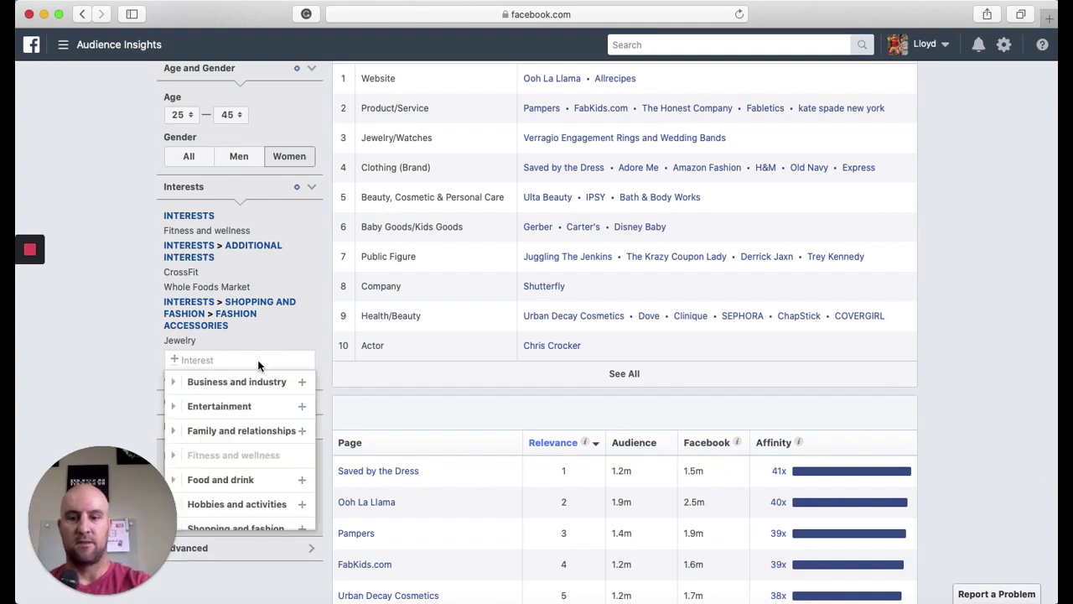
text(shutter)
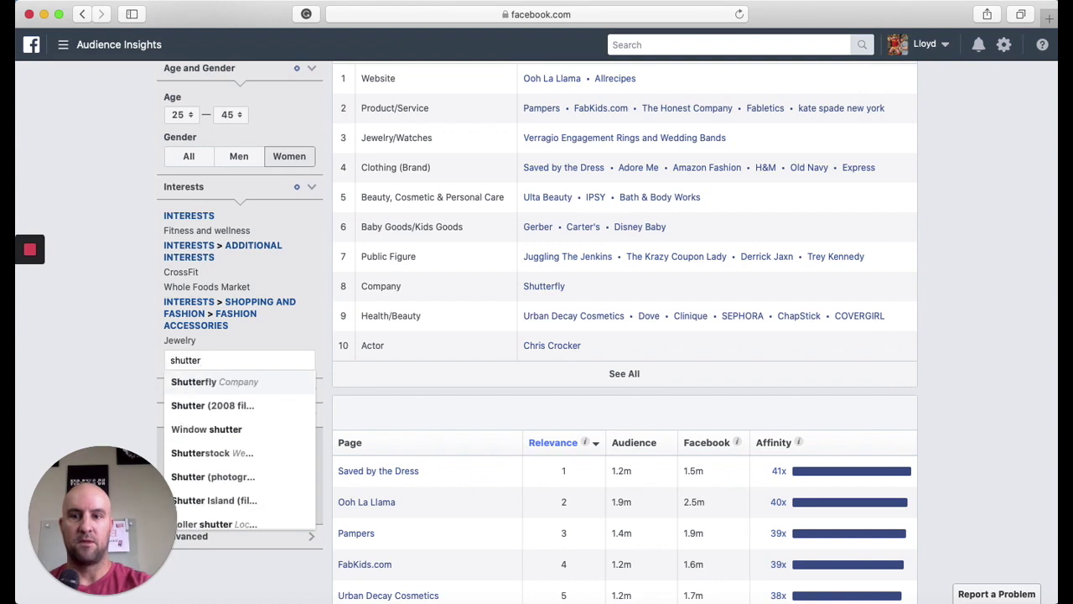
click(228, 381)
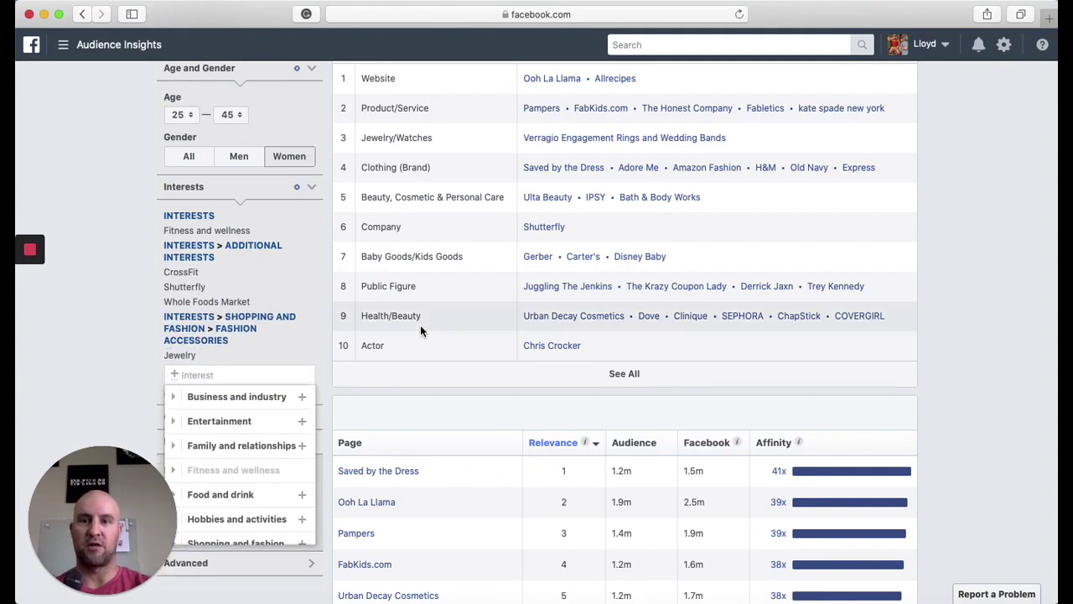
scroll(340, 331, up, 4)
- Examine the refreshed top page categories and the liked pages' relevance, audience and affinity figures
scroll(561, 312, down, 2)
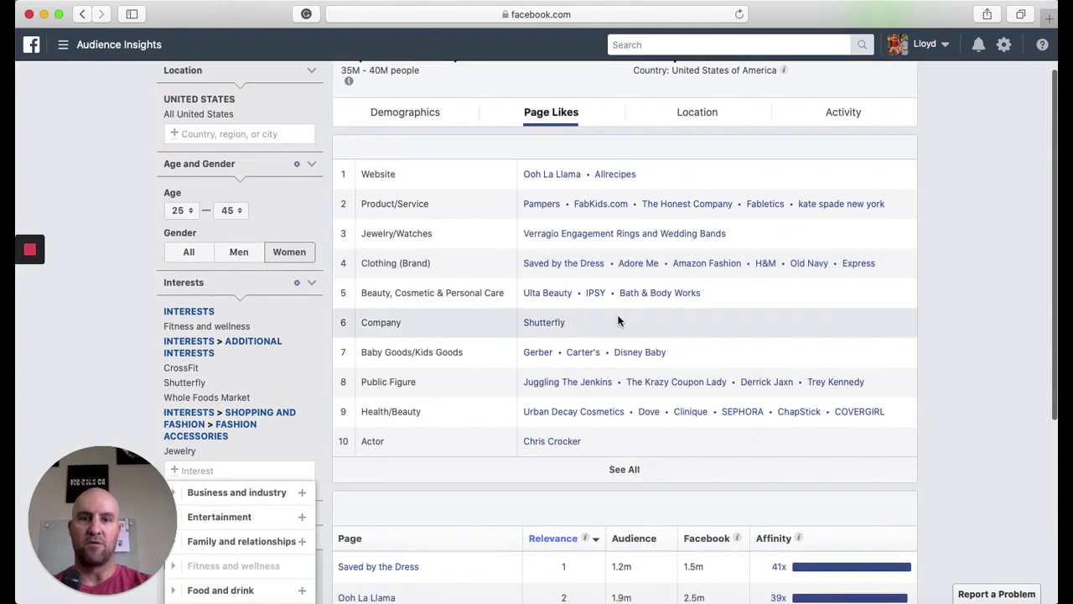
scroll(615, 319, down, 3)
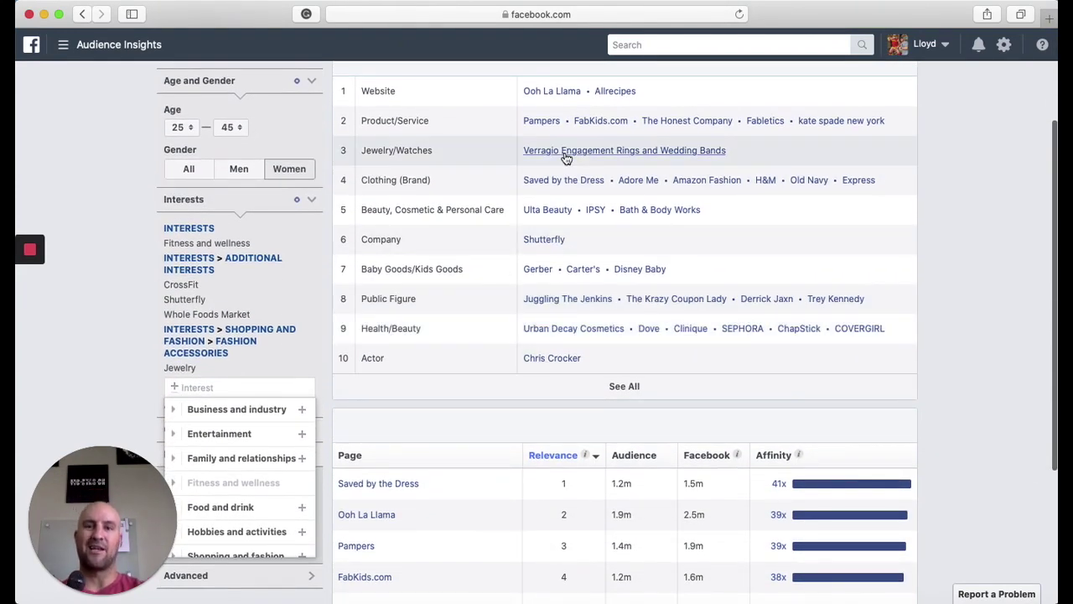
mouse_move(303, 290)
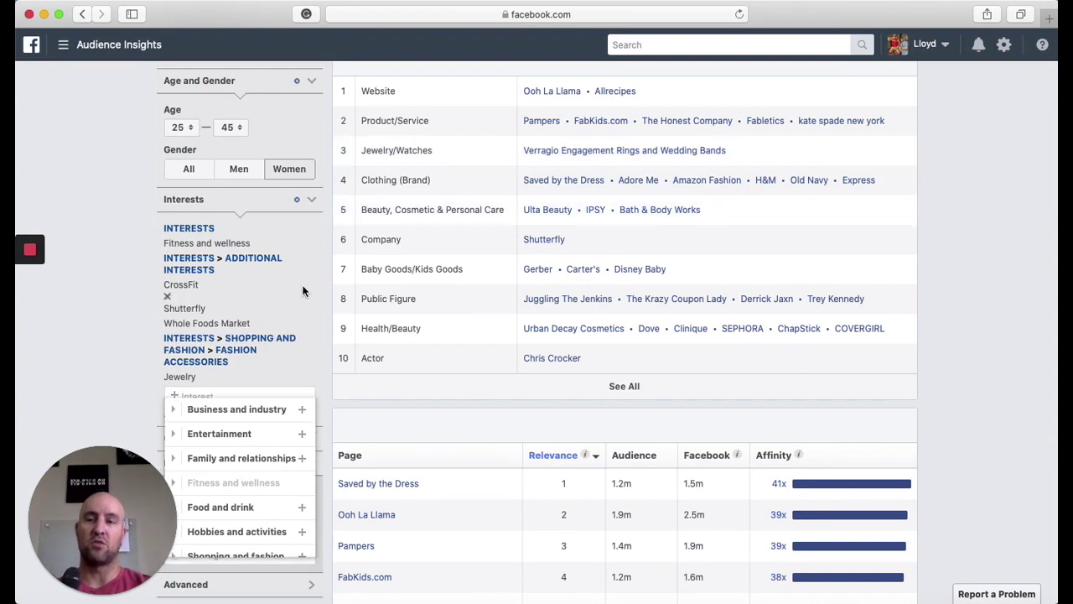
scroll(696, 386, up, 3)
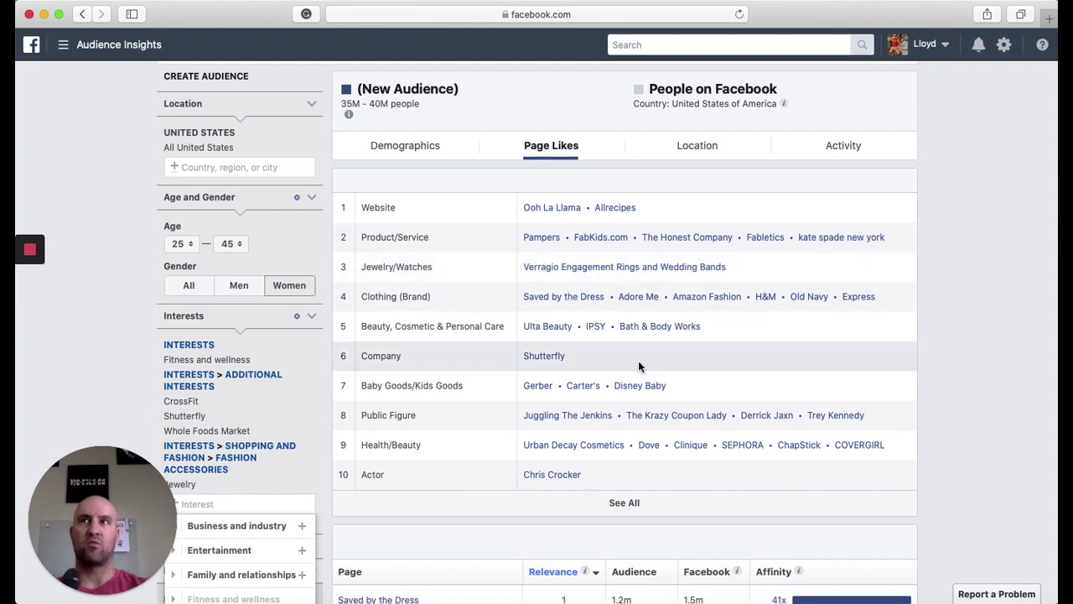
scroll(625, 353, down, 2)
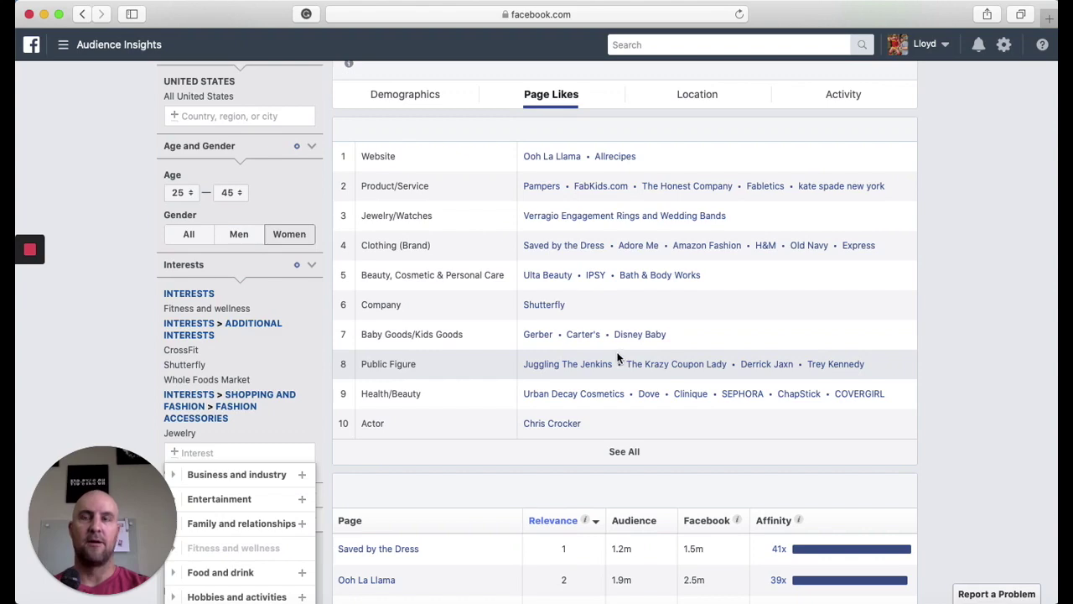
scroll(618, 359, down, 5)
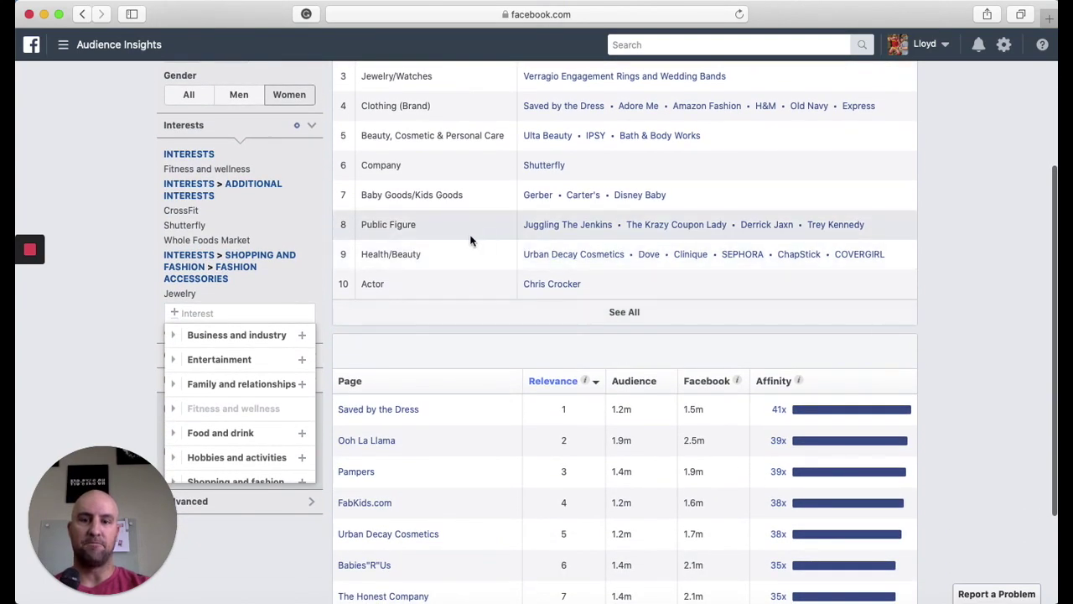
scroll(639, 251, down, 4)
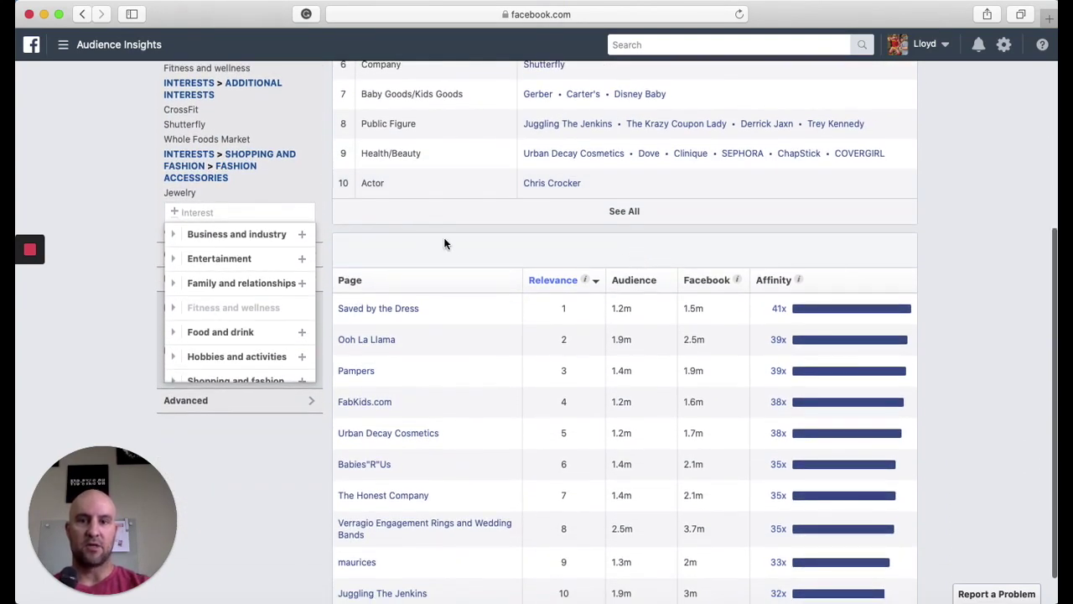
- Compare the pages with the highest affinity against the pages listed under each top category
scroll(445, 243, down, 2)
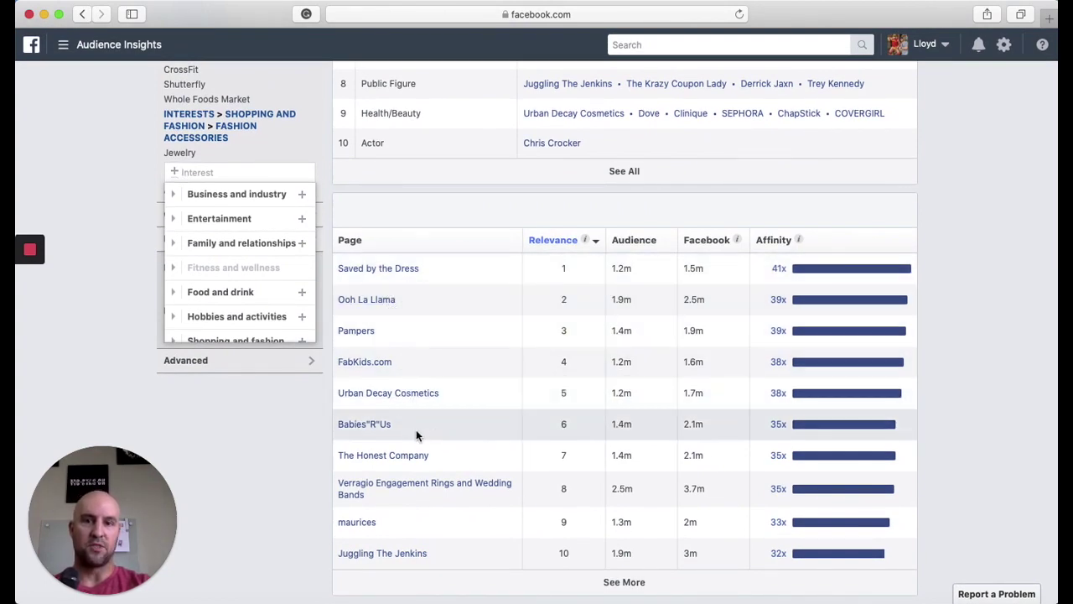
scroll(468, 424, up, 10)
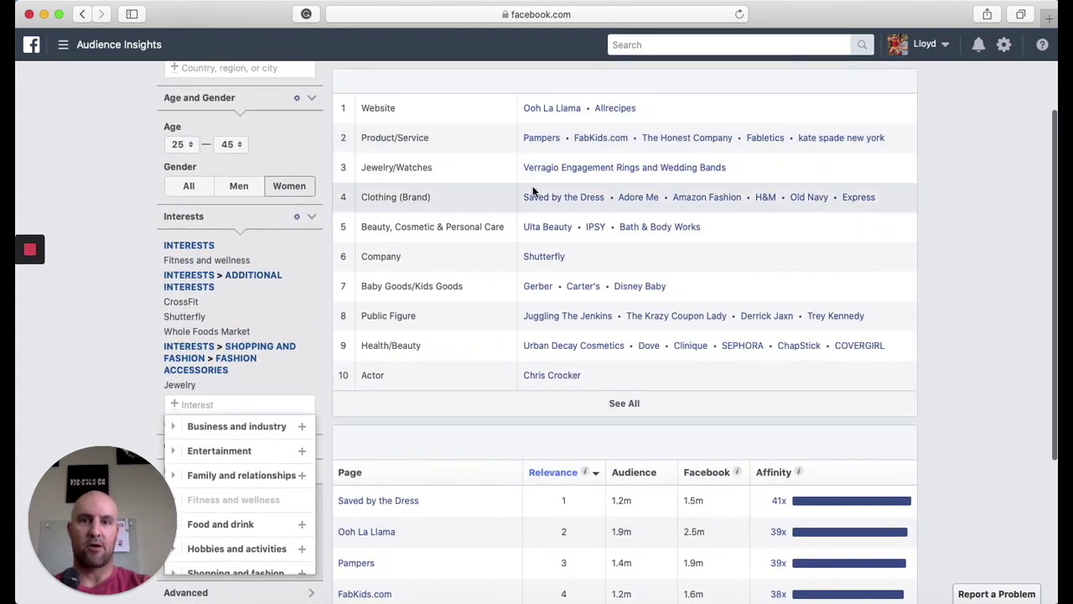
scroll(554, 251, down, 4)
scroll(571, 319, down, 3)
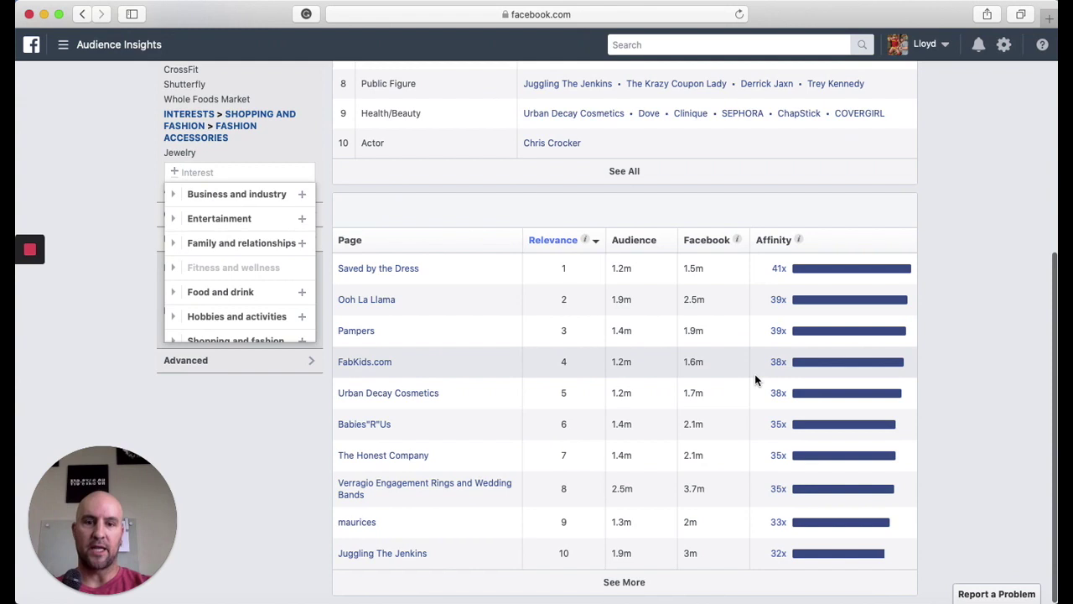
scroll(711, 419, down, 2)
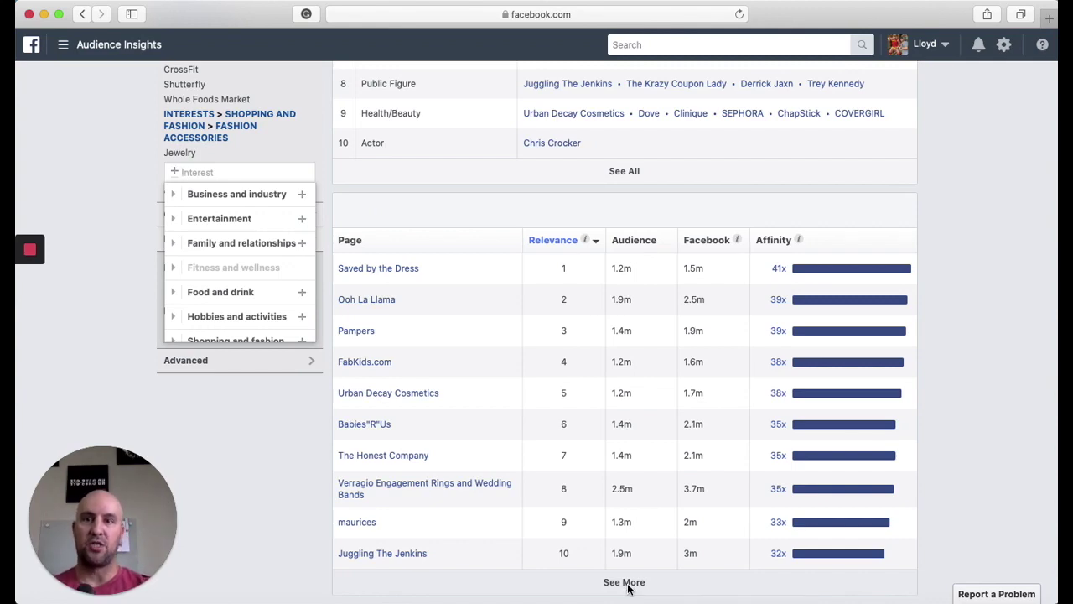
scroll(607, 252, up, 5)
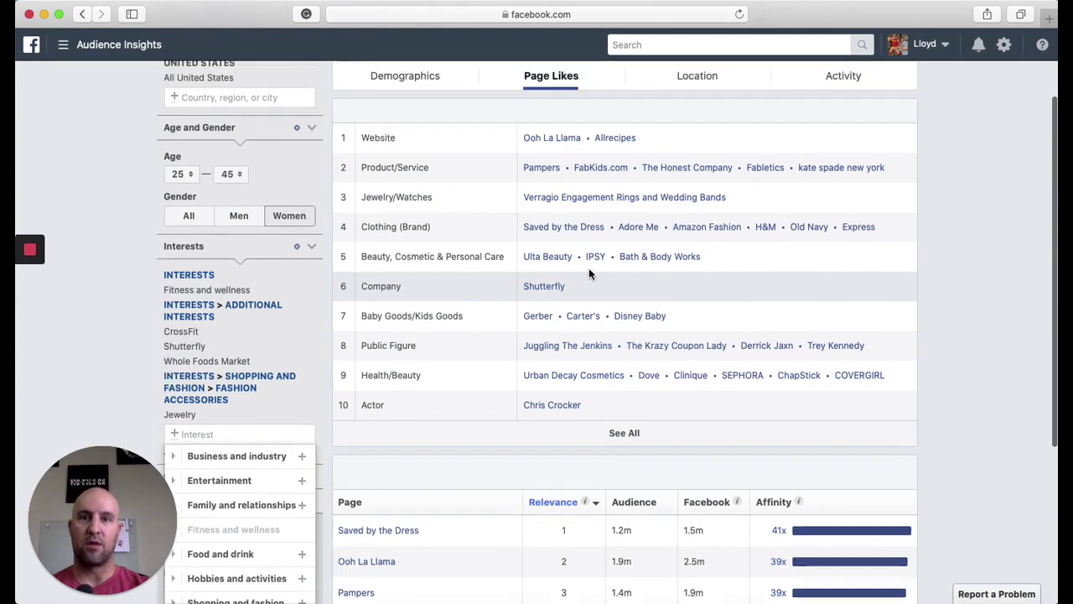
scroll(588, 273, up, 2)
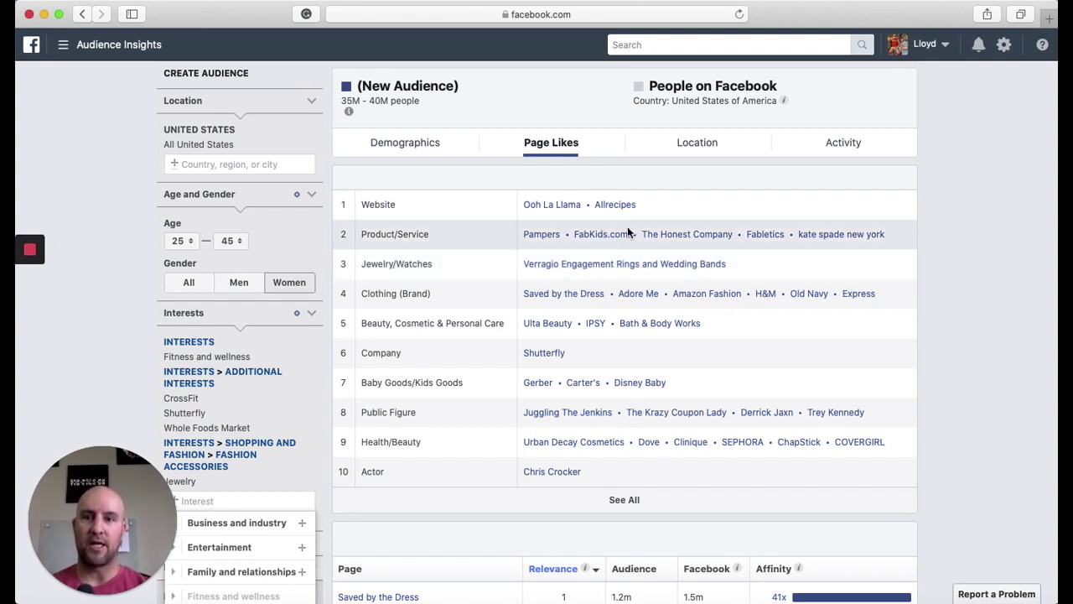
- Review the audience's age, gender and chosen interests alongside the top categories of liked pages
mouse_move(172, 354)
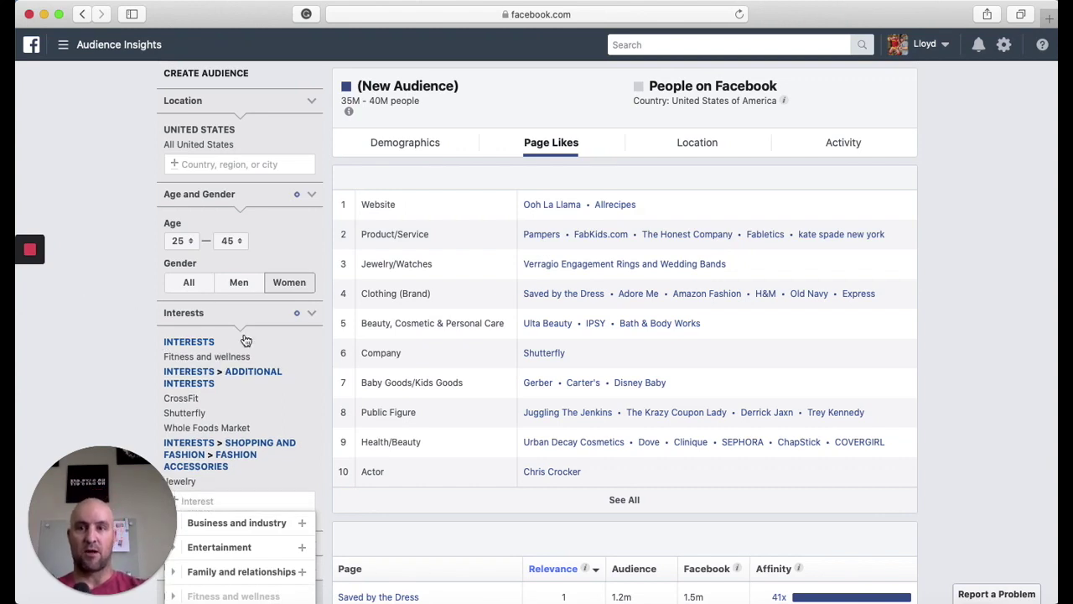
mouse_move(250, 402)
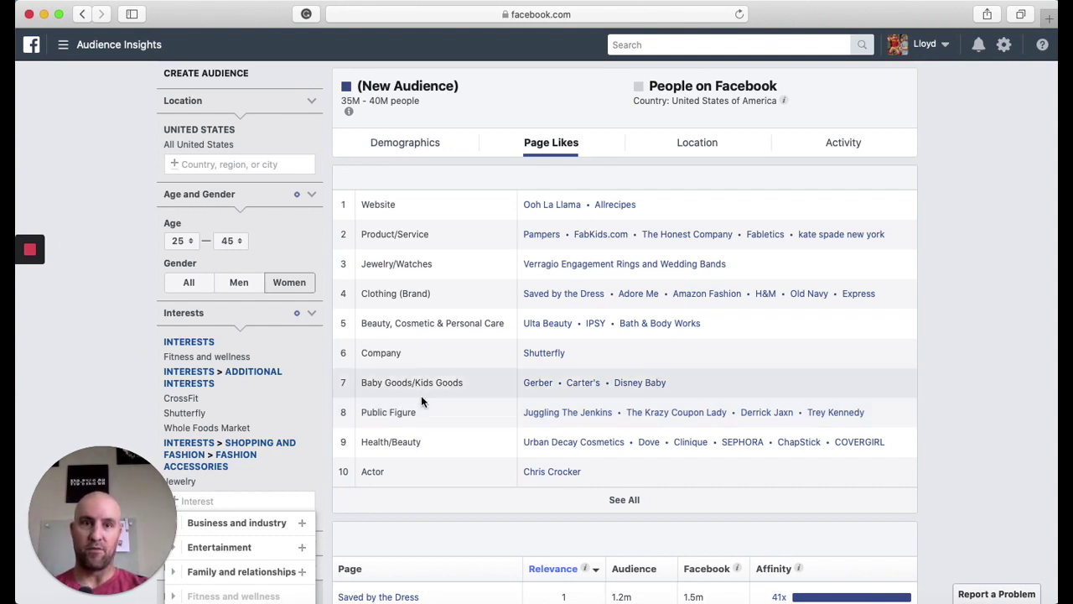
scroll(423, 399, down, 2)
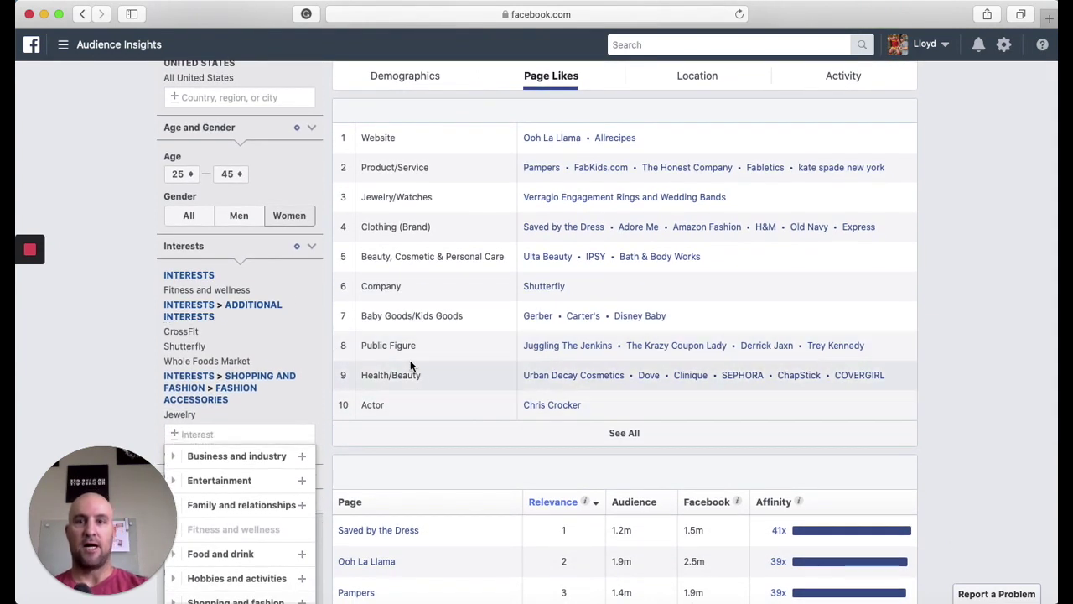
scroll(410, 360, down, 1)
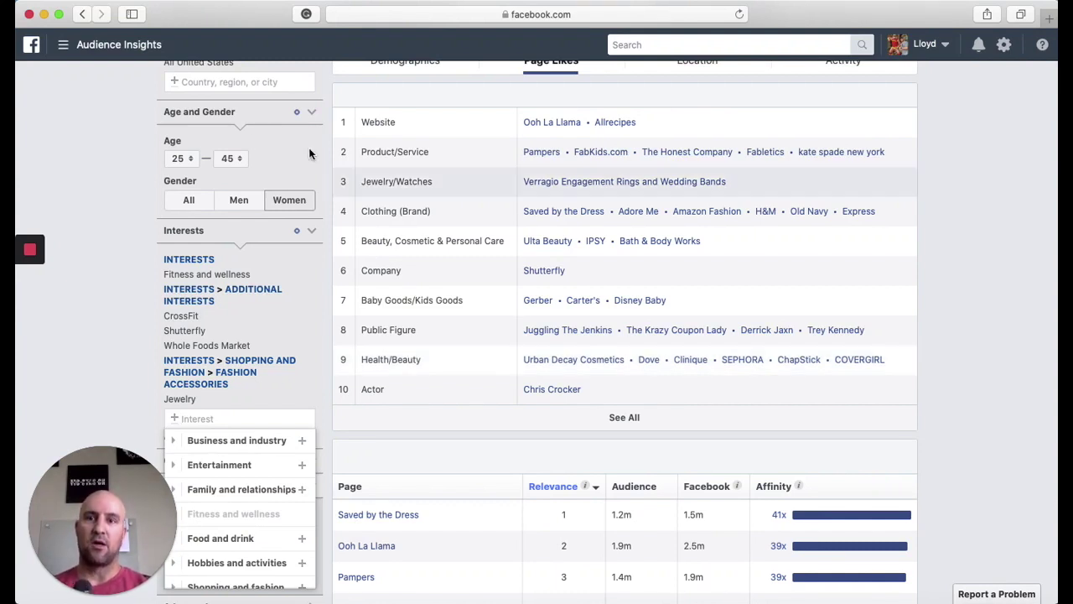
mouse_move(168, 299)
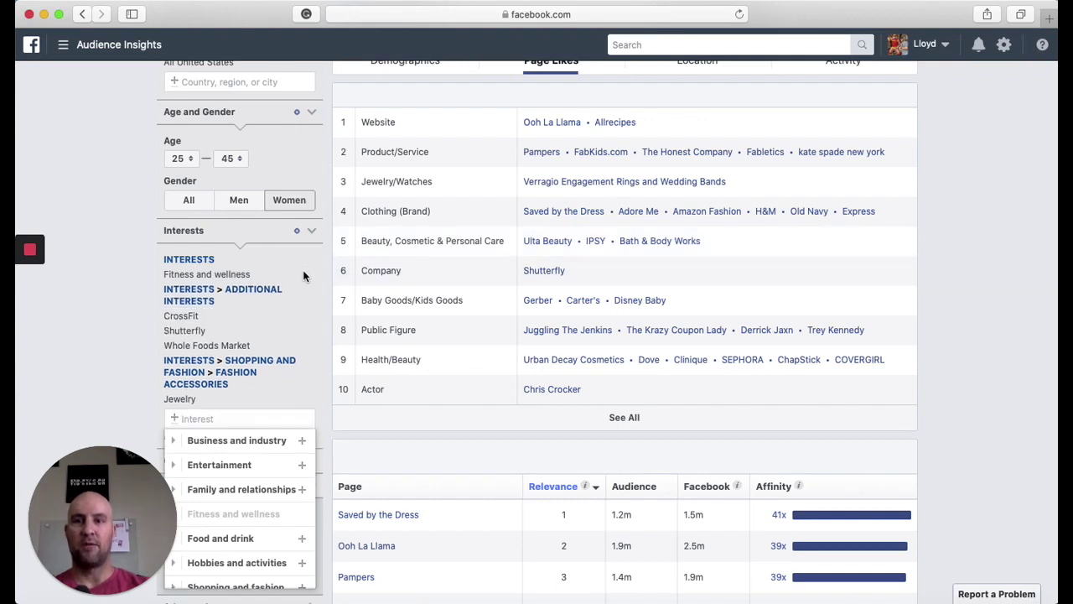
scroll(302, 275, down, 2)
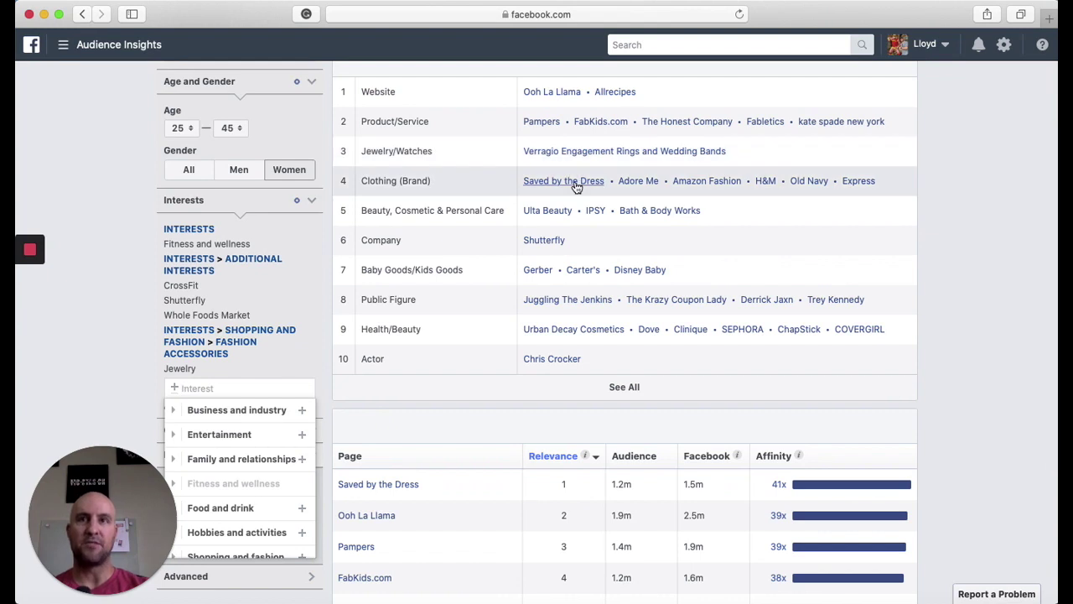
scroll(560, 183, down, 1)
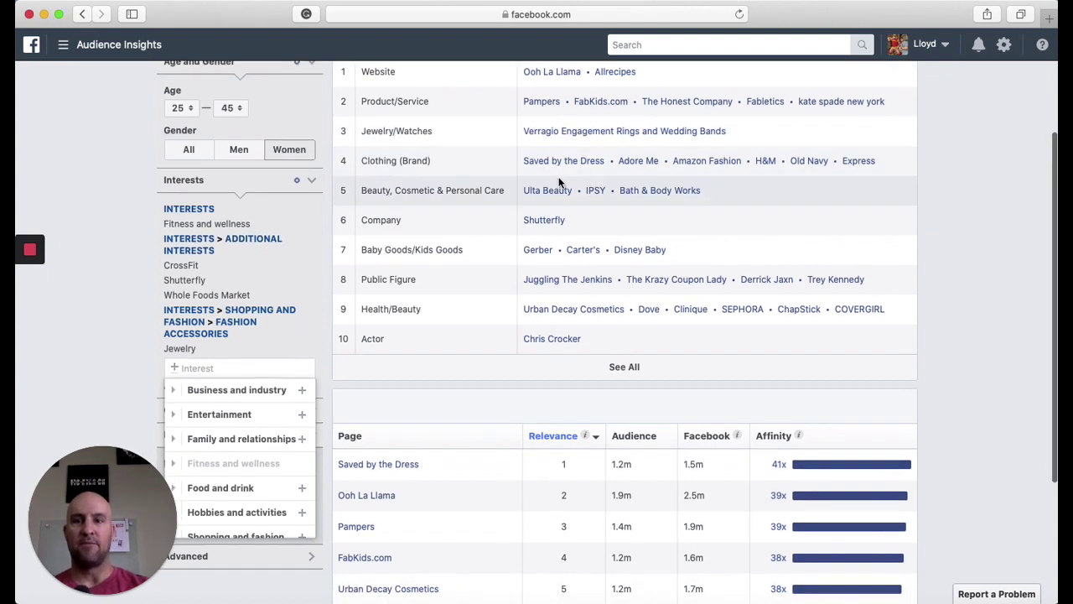
- Dismiss the interest suggestions and examine the Connections options for people connected or not connected to a page
click(124, 262)
scroll(124, 267, down, 4)
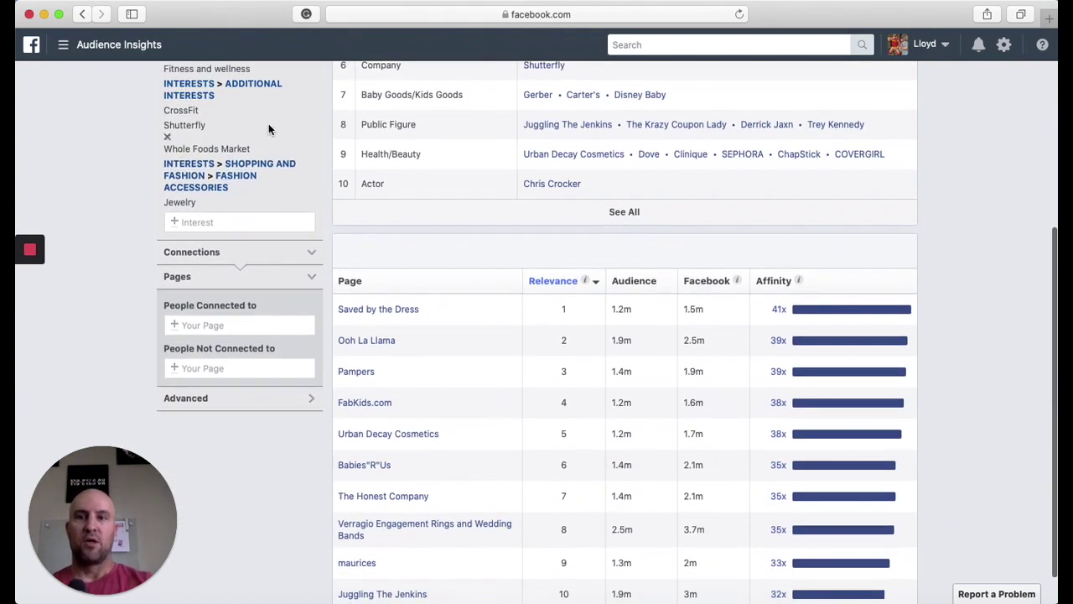
click(311, 245)
click(314, 246)
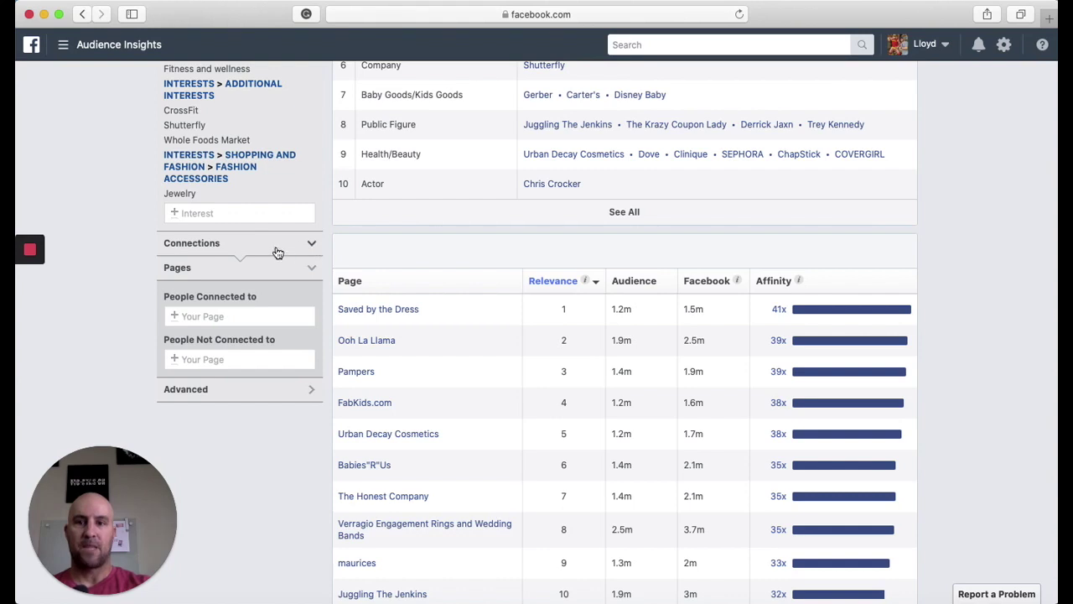
scroll(273, 250, down, 1)
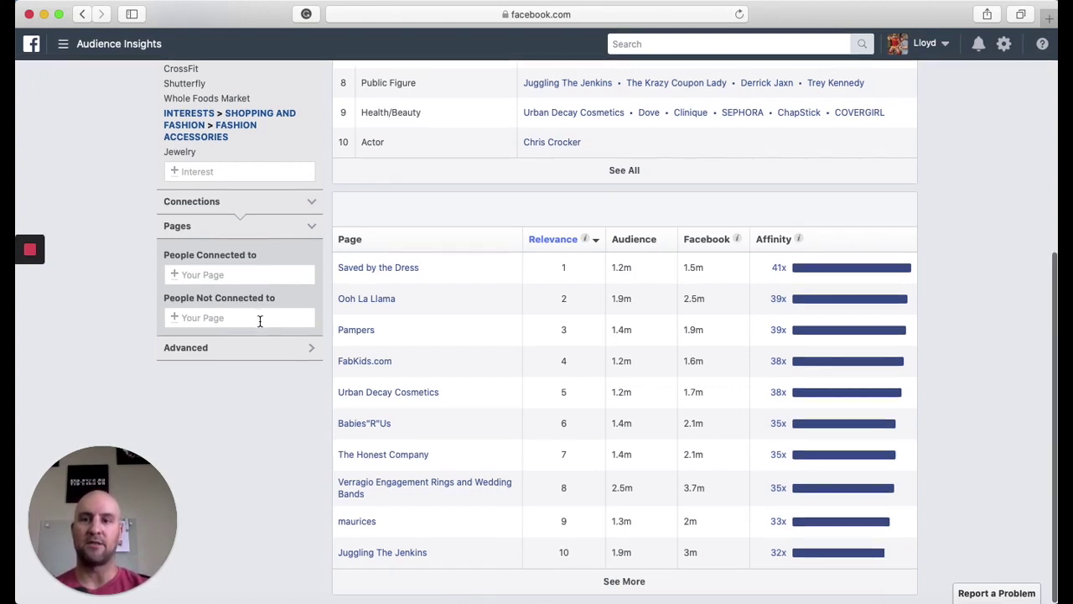
- Expand the Advanced targeting options and look over the available categories from Language to Life Events
click(311, 348)
scroll(133, 305, down, 2)
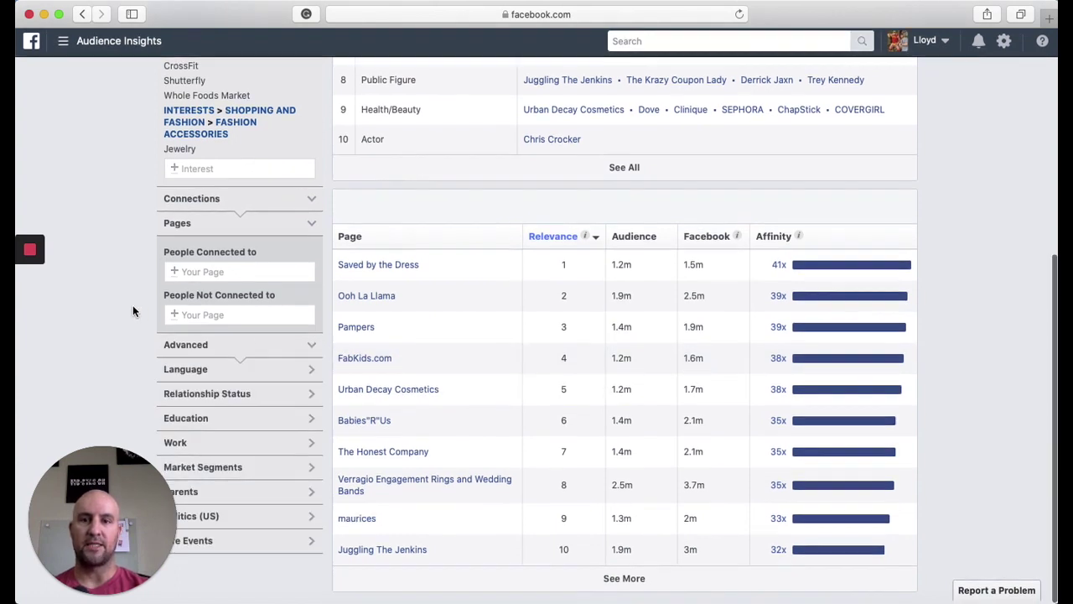
mouse_move(118, 463)
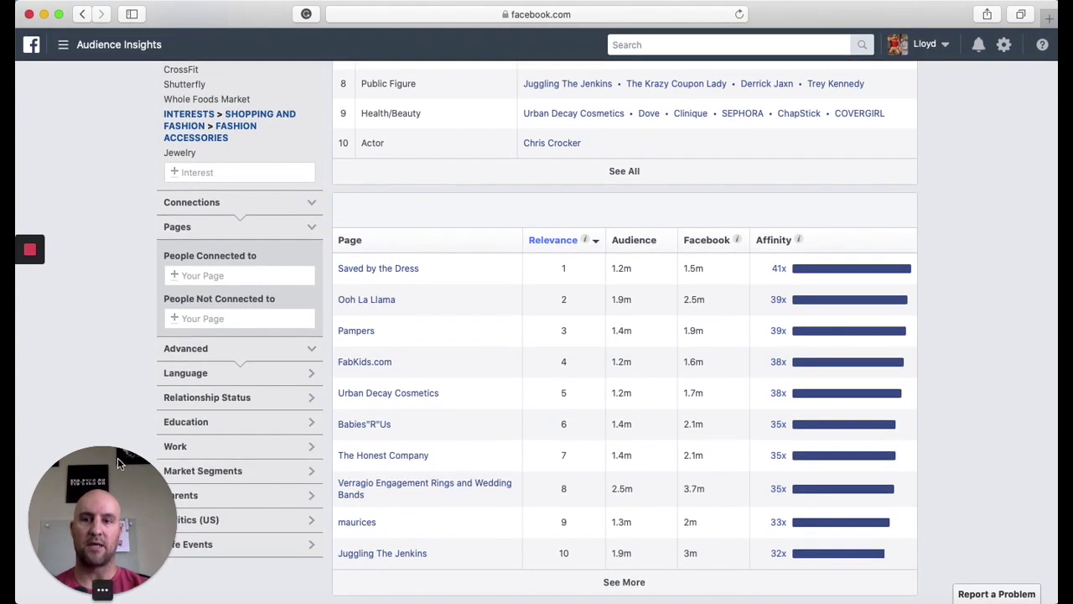
drag(117, 458, 994, 436)
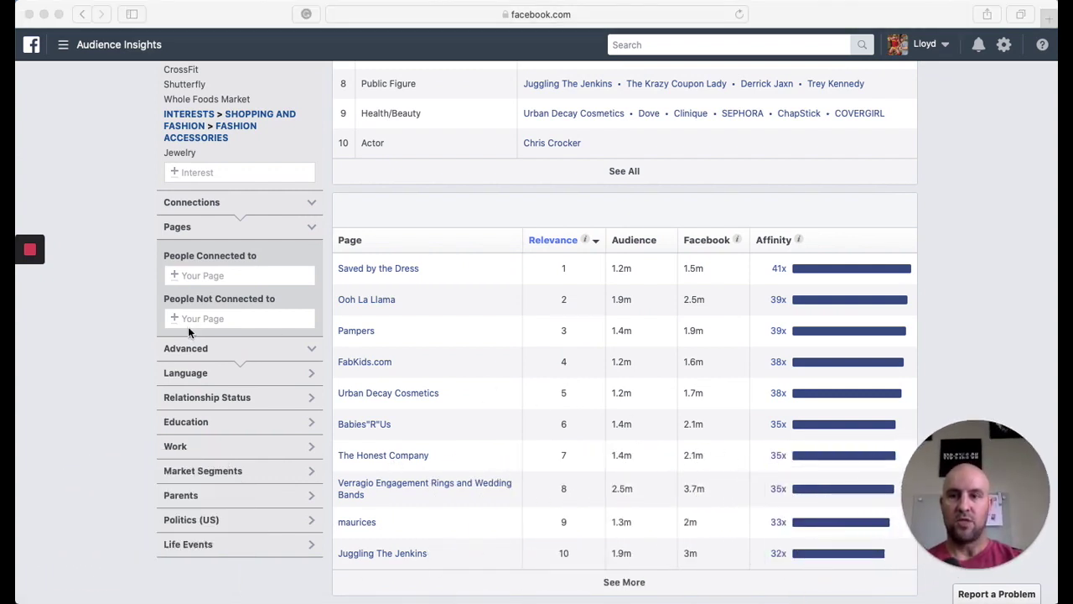
scroll(140, 333, down, 2)
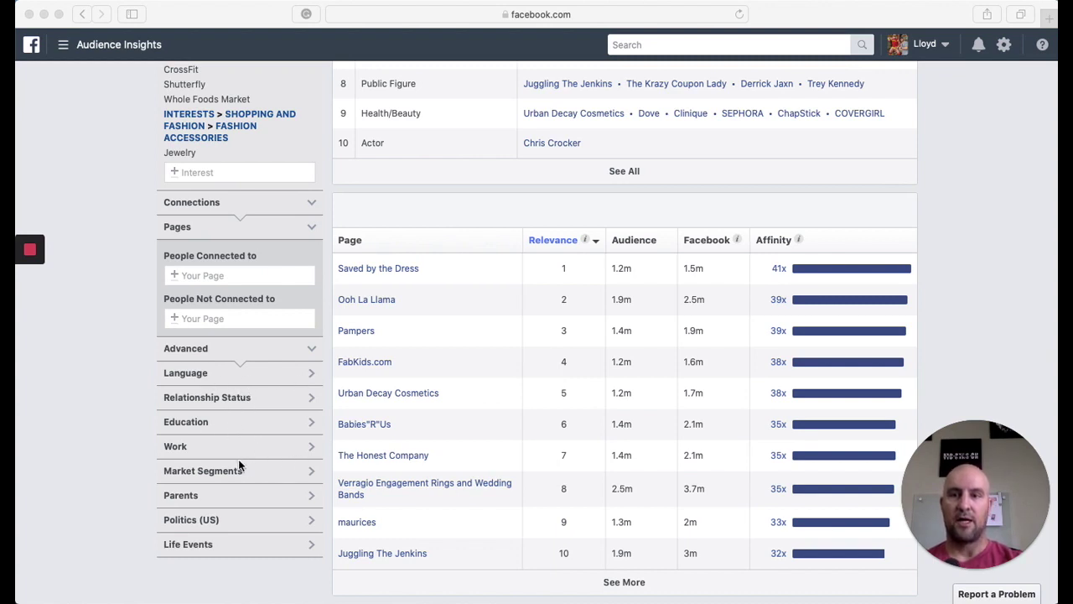
- Inspect the Relationship Status targeting choices and collapse them again
click(307, 399)
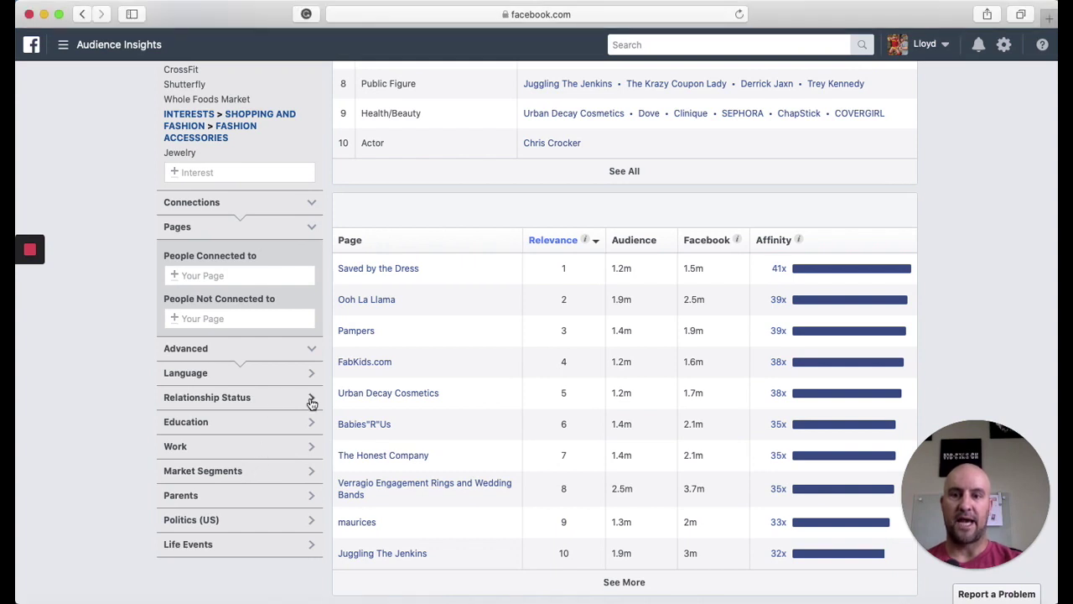
click(311, 401)
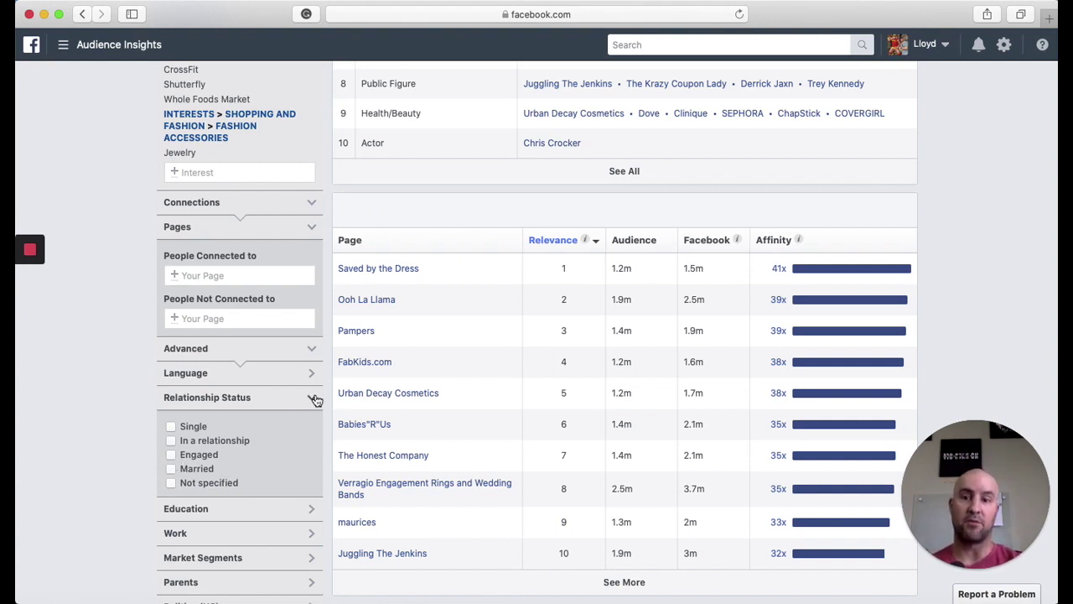
click(314, 398)
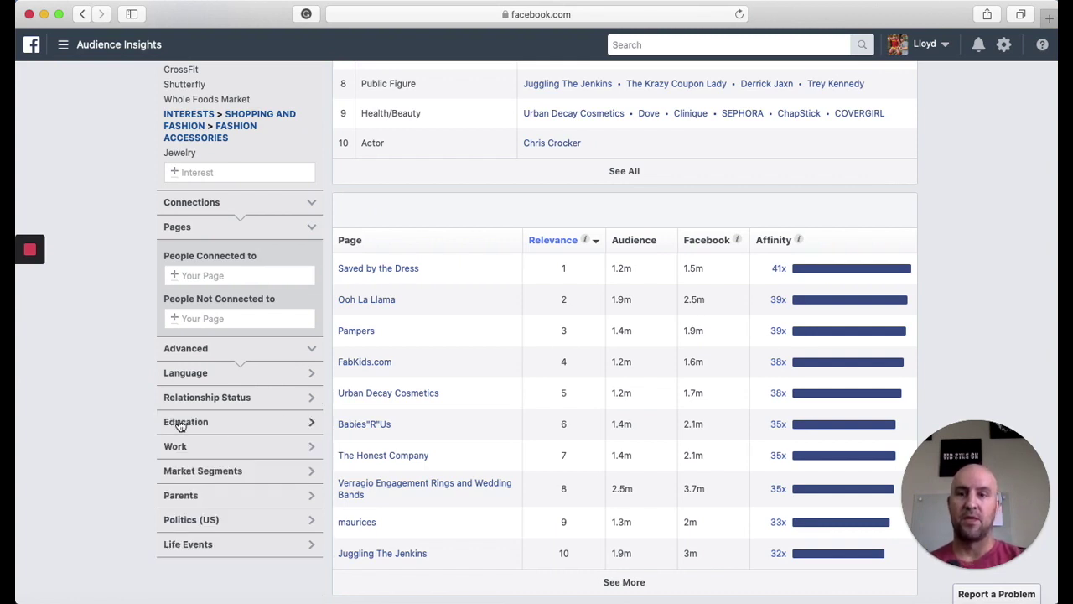
- Look at the job title targeting under Work, and limit the audience's education to College and Grad School
click(313, 424)
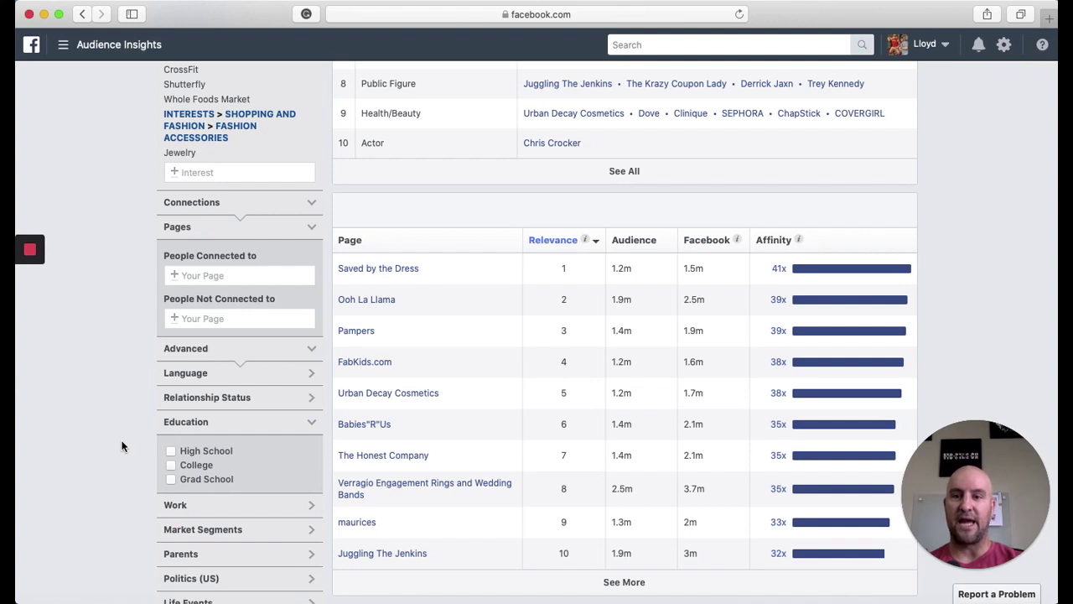
click(234, 504)
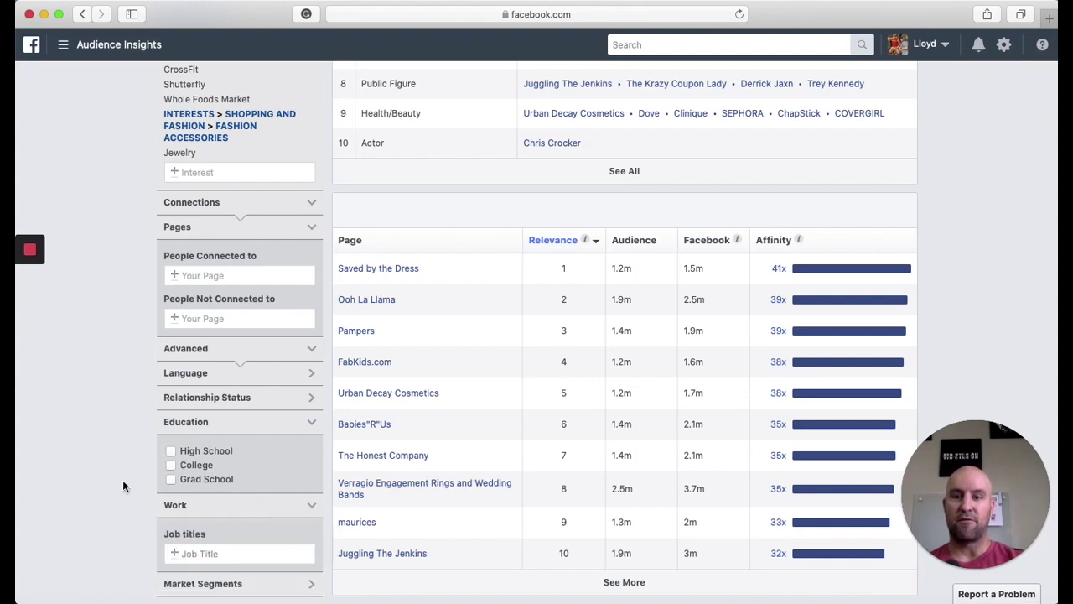
scroll(122, 479, down, 2)
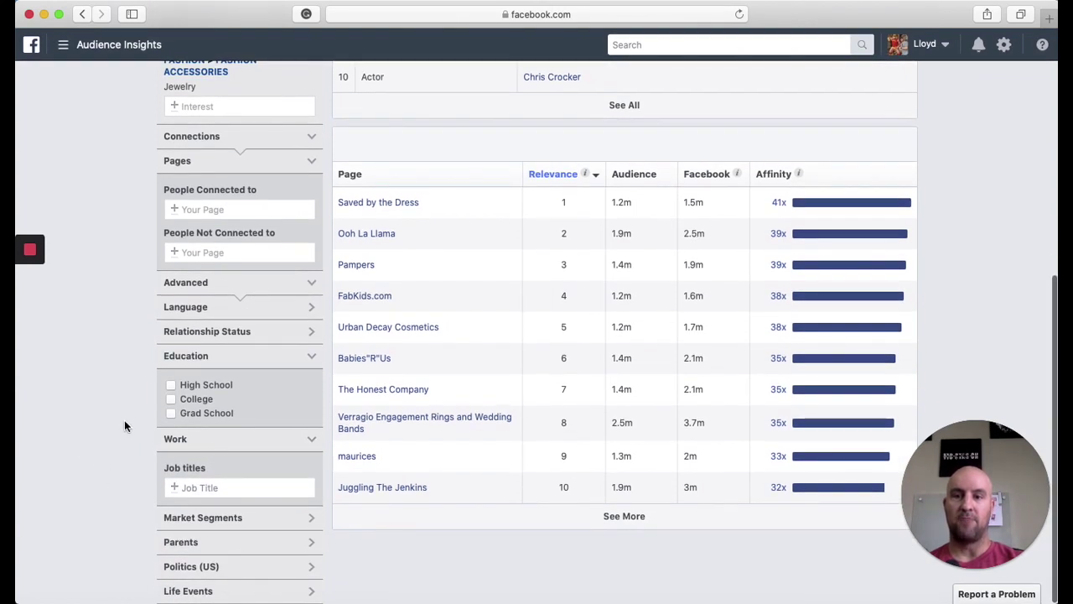
scroll(124, 421, down, 1)
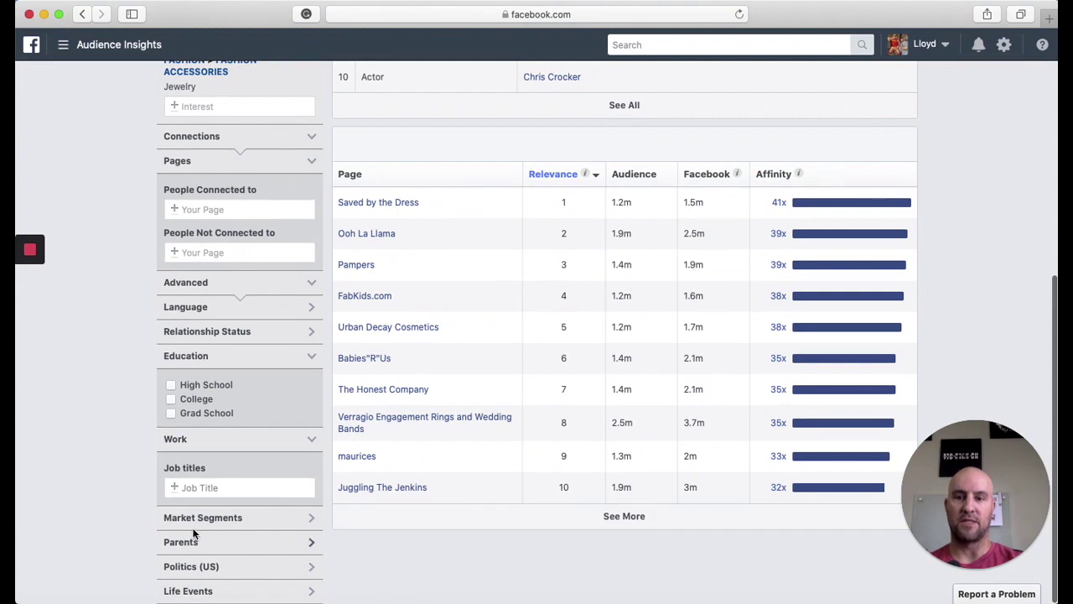
click(311, 442)
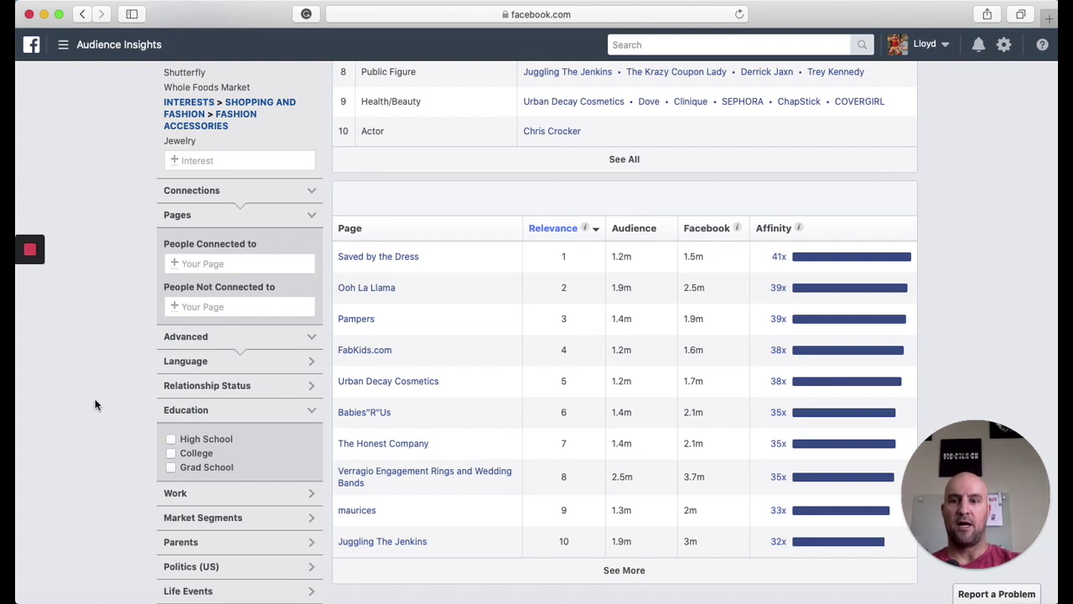
click(171, 454)
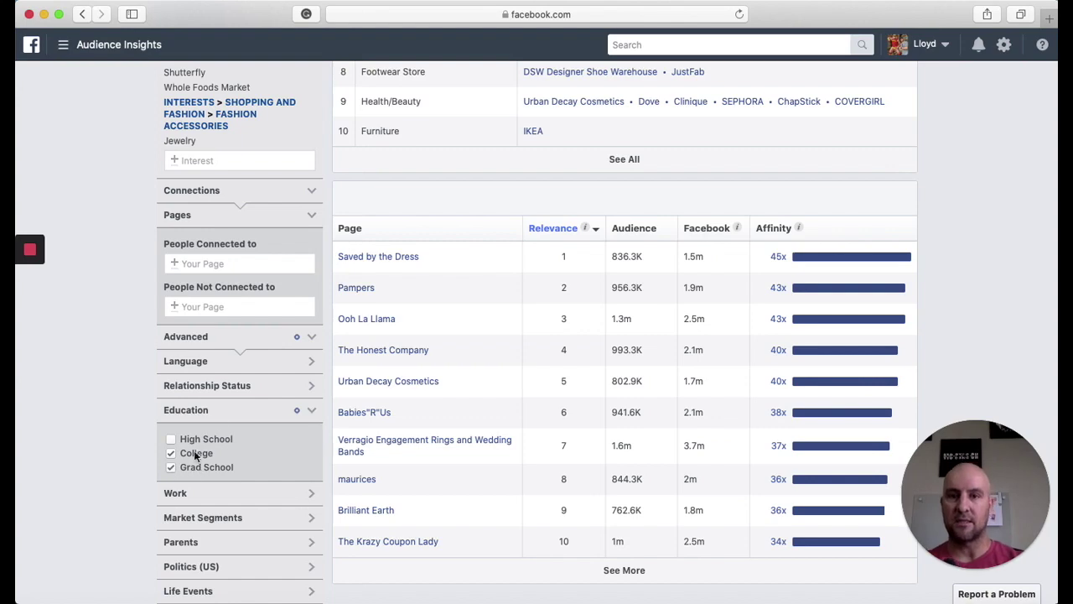
- Check the education-filtered audience's estimated size, and review its top page categories, liked pages and selected interests
scroll(427, 382, up, 2)
scroll(429, 384, up, 6)
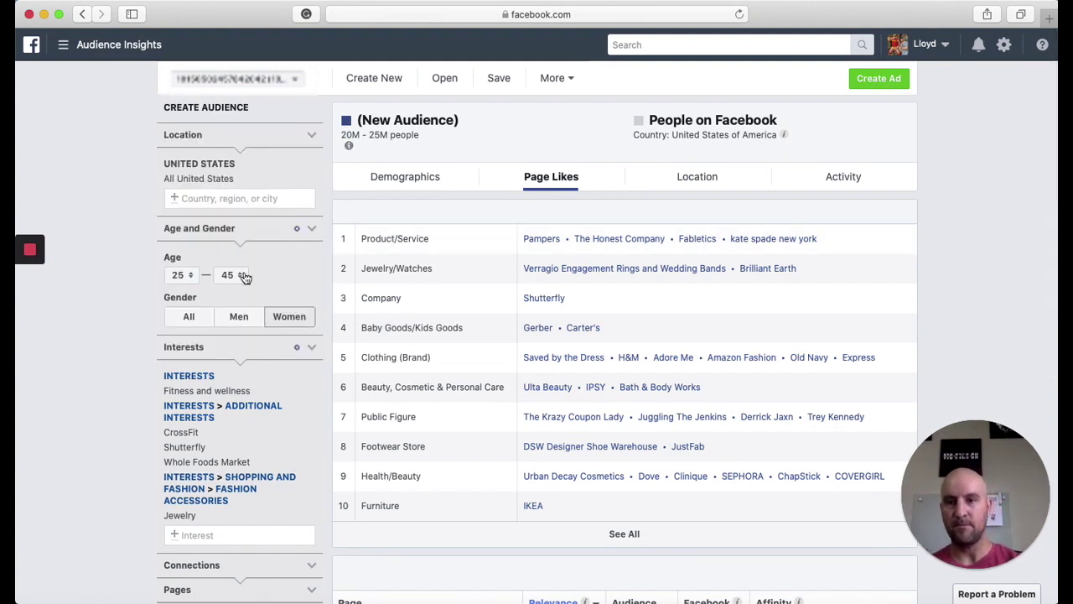
scroll(244, 280, down, 3)
scroll(243, 278, down, 5)
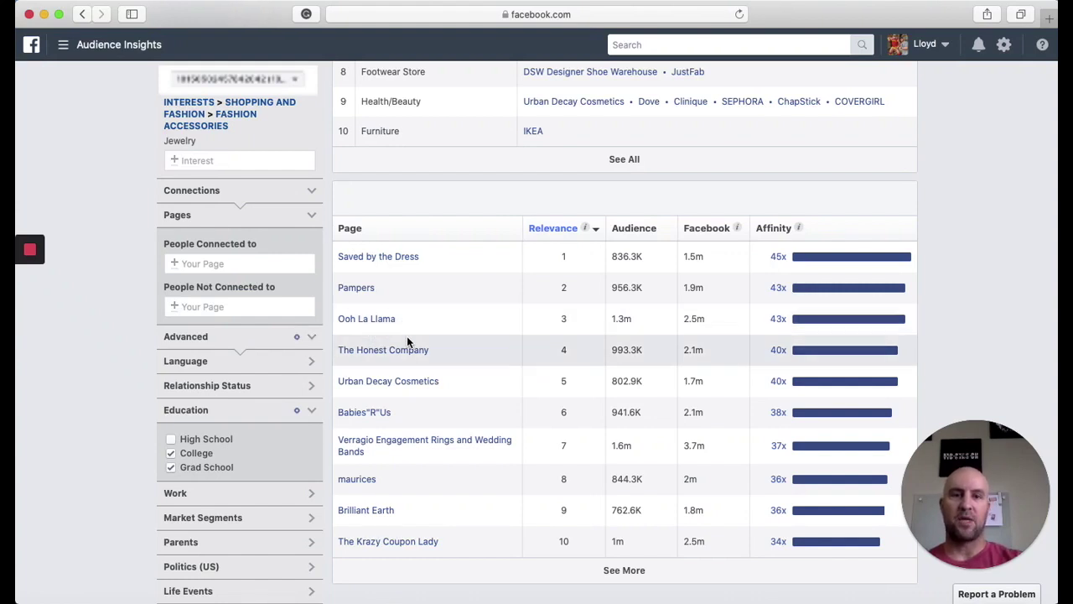
scroll(415, 339, up, 2)
scroll(420, 344, up, 2)
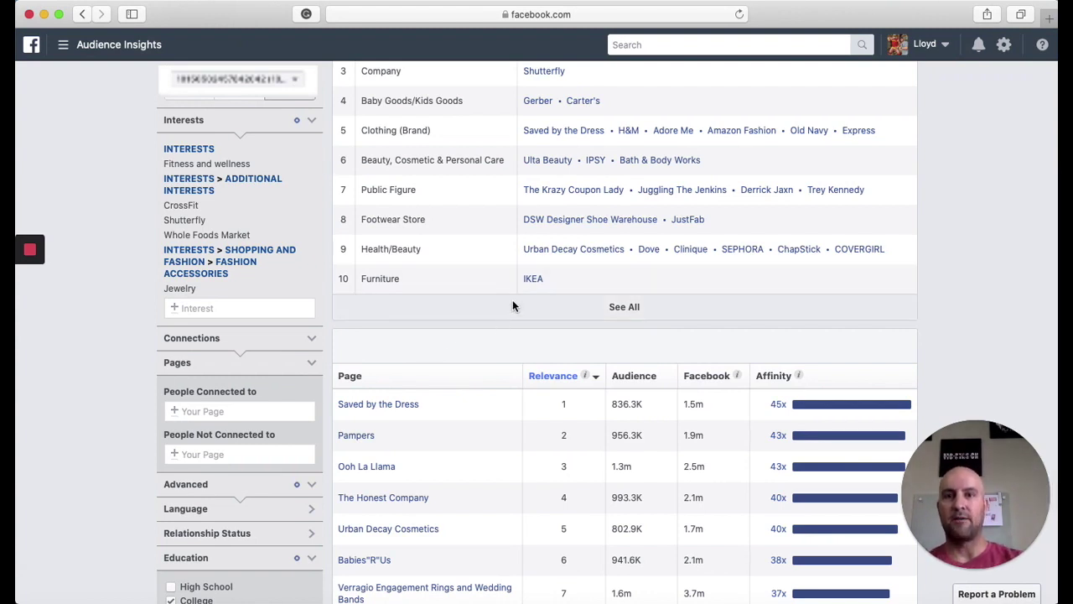
scroll(514, 308, up, 3)
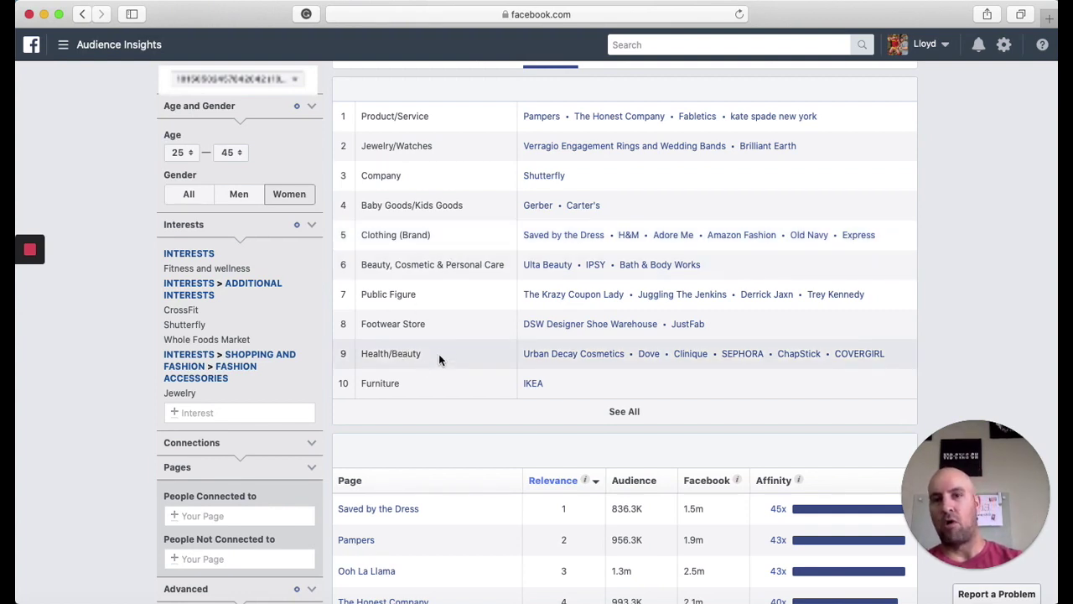
mouse_move(221, 282)
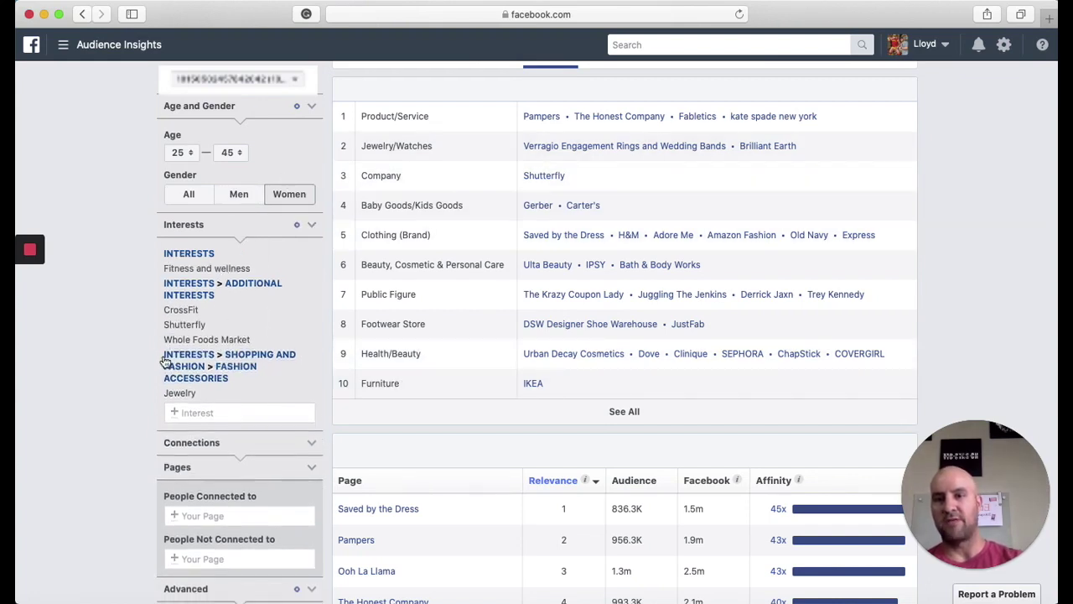
scroll(188, 328, up, 3)
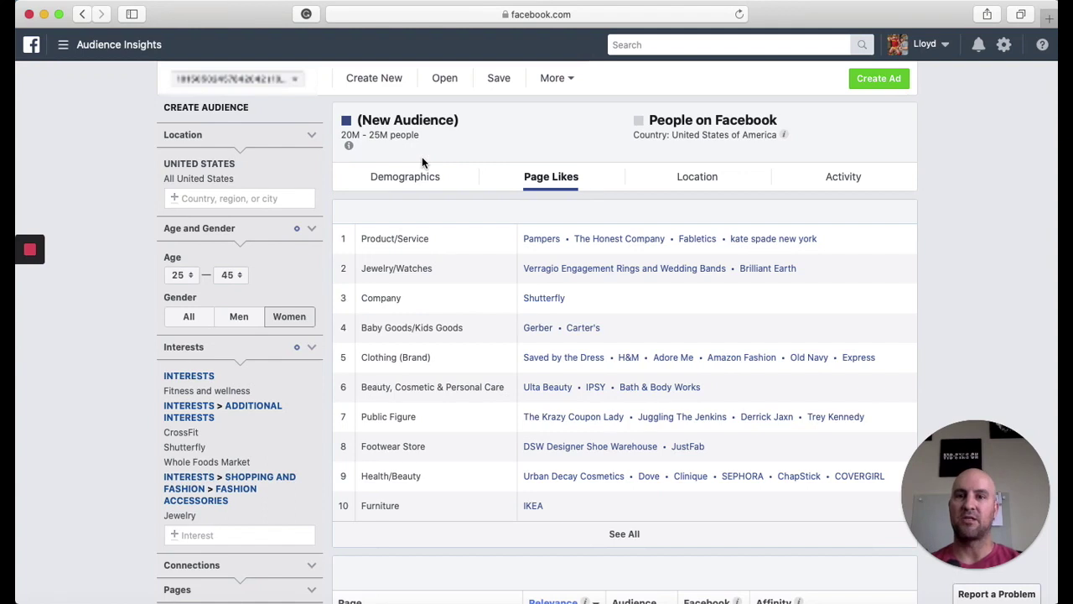
- Leave Audience Insights without saving the new audience and go to the Audiences asset page
scroll(460, 170, down, 3)
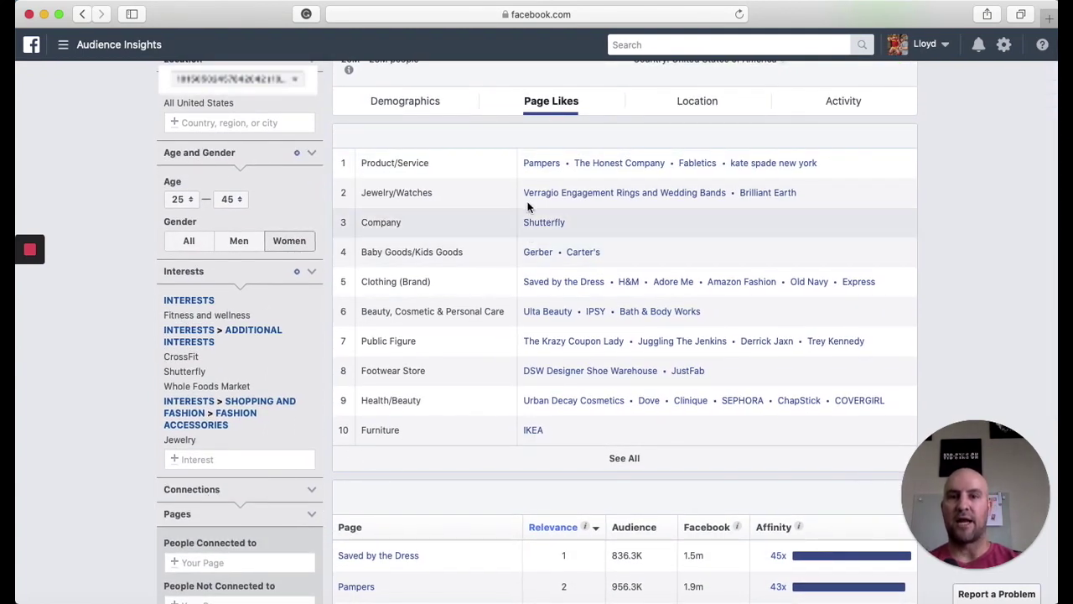
scroll(549, 225, up, 3)
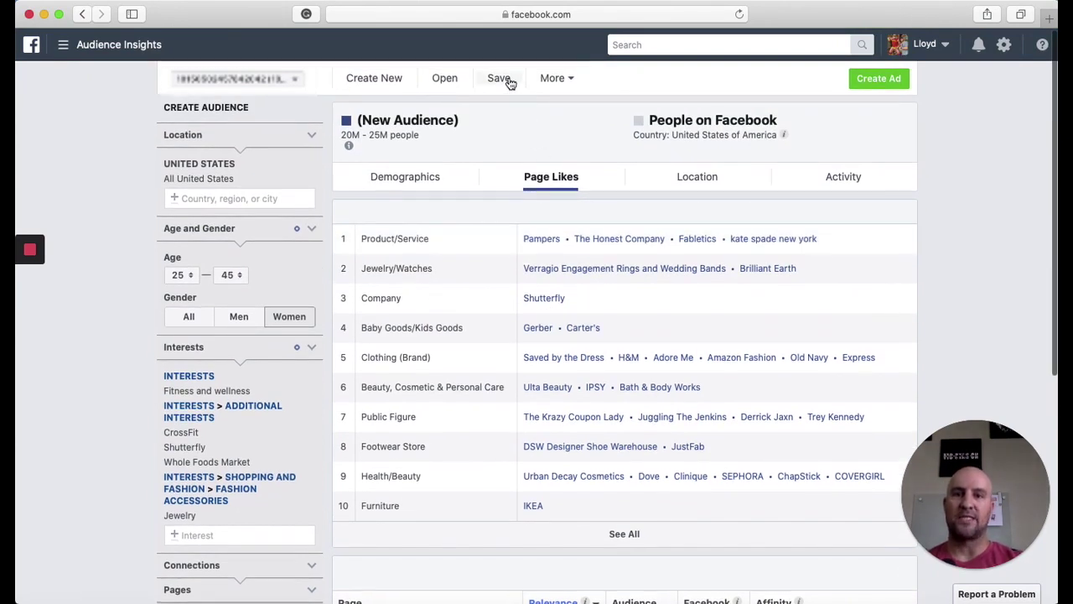
click(64, 48)
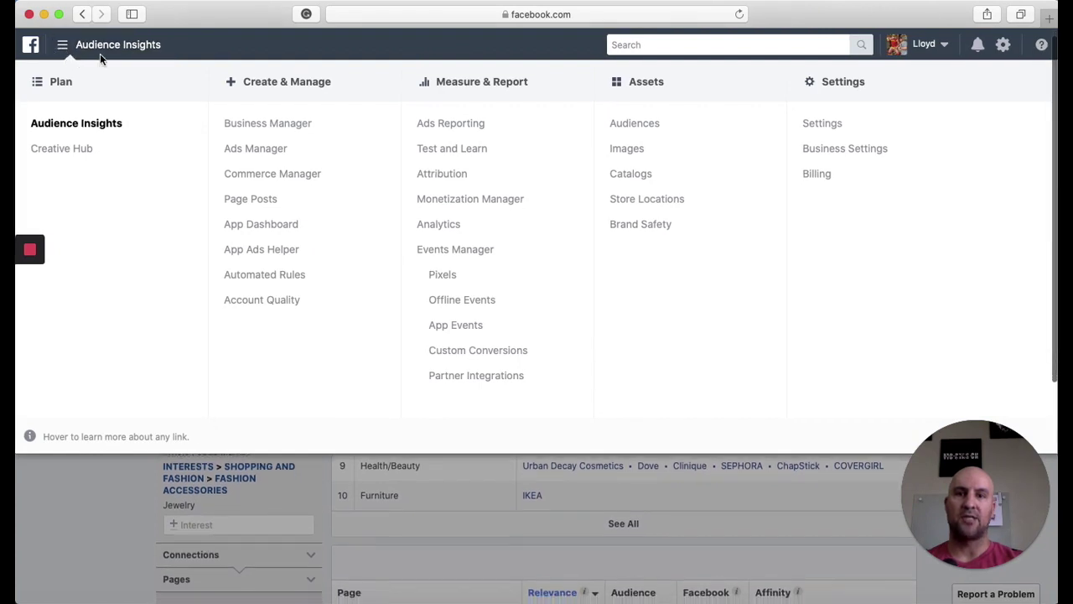
click(632, 125)
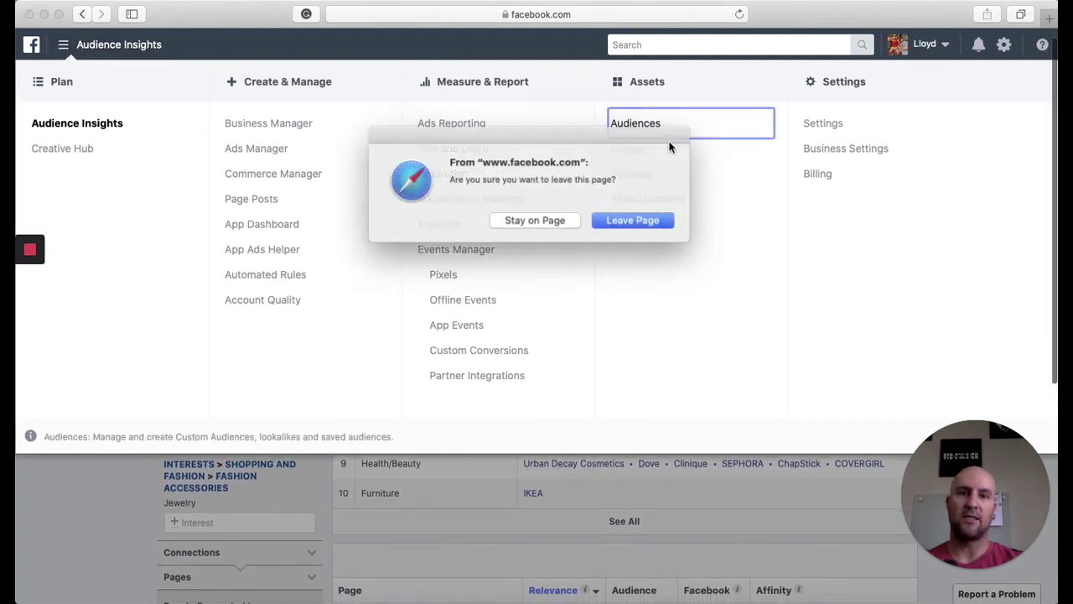
click(628, 219)
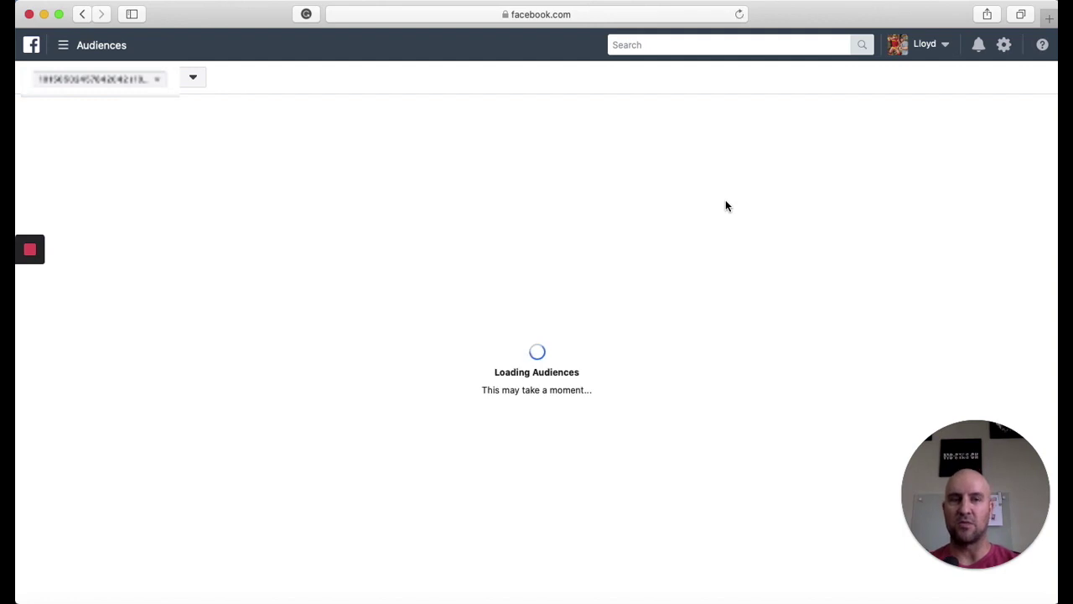
- Look over the list of saved, custom and lookalike audiences, examining their types, sizes, availability and creation dates
scroll(536, 231, down, 5)
scroll(525, 237, down, 5)
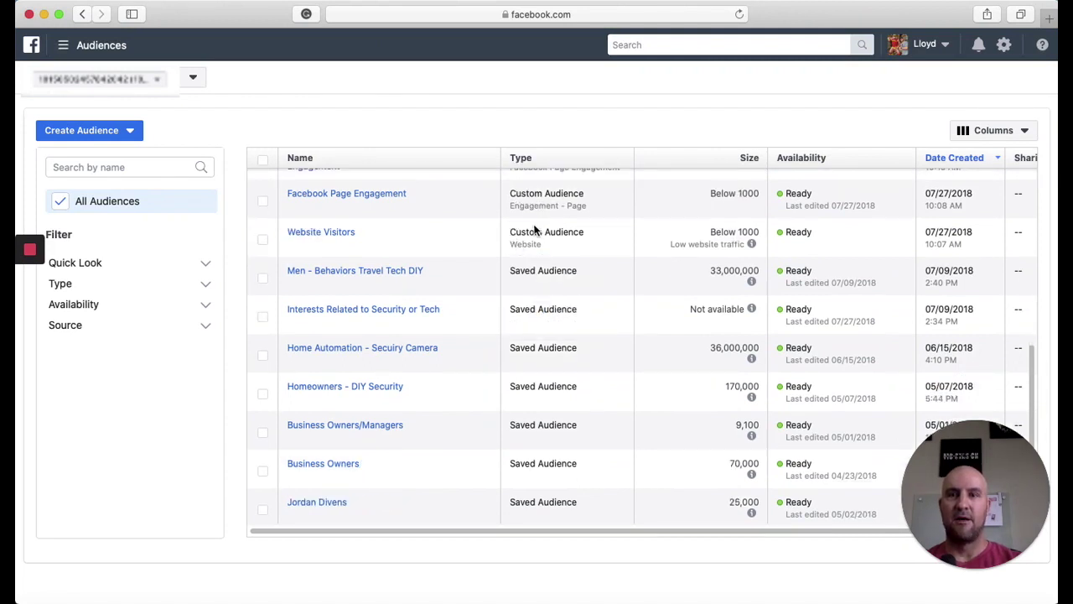
scroll(529, 227, up, 3)
scroll(529, 228, up, 3)
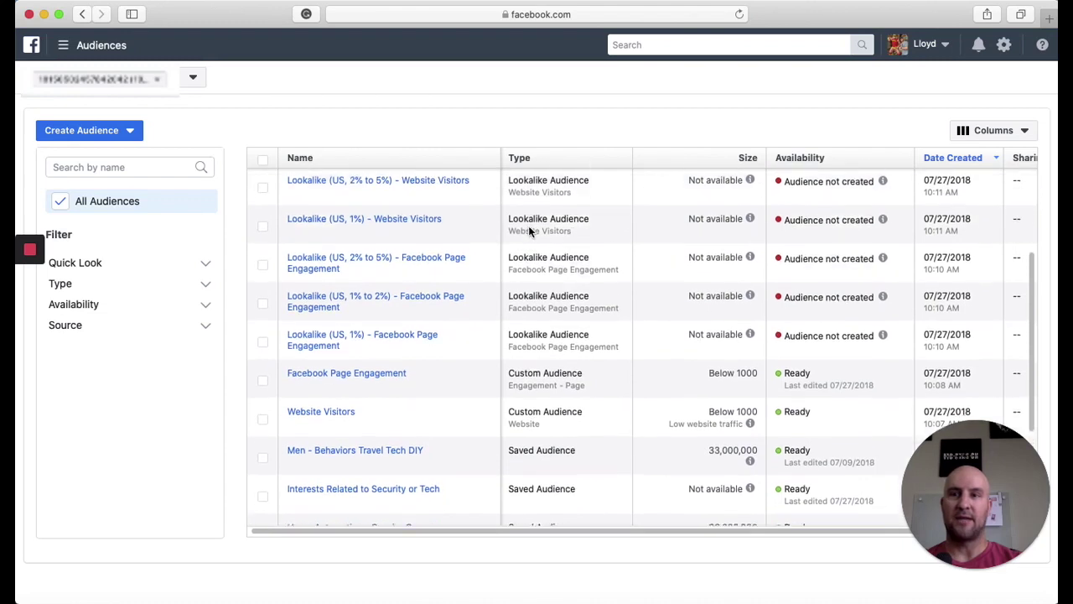
scroll(529, 231, up, 1)
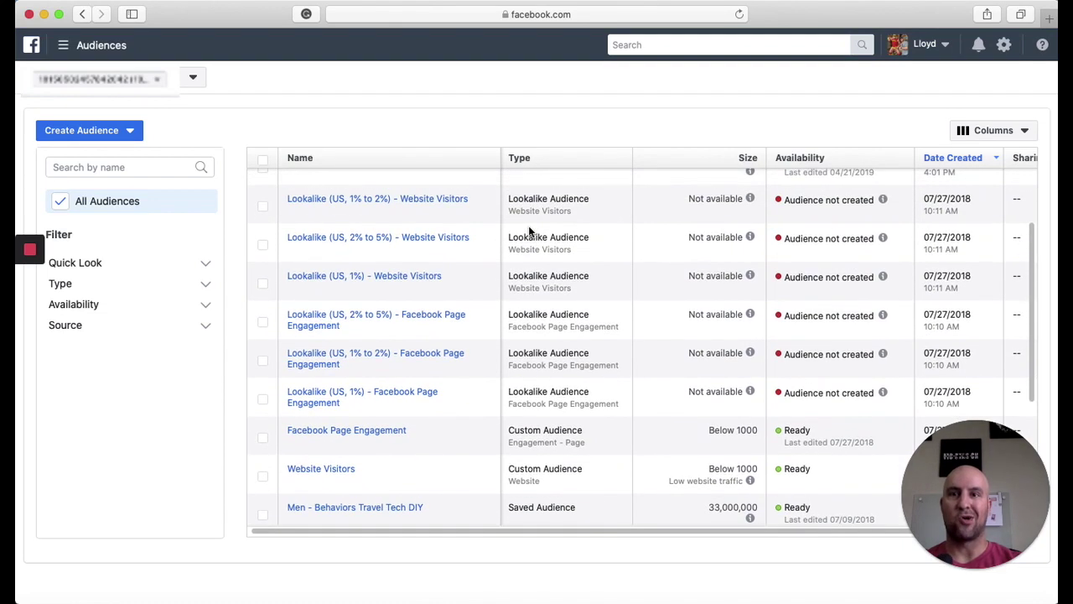
scroll(529, 232, up, 2)
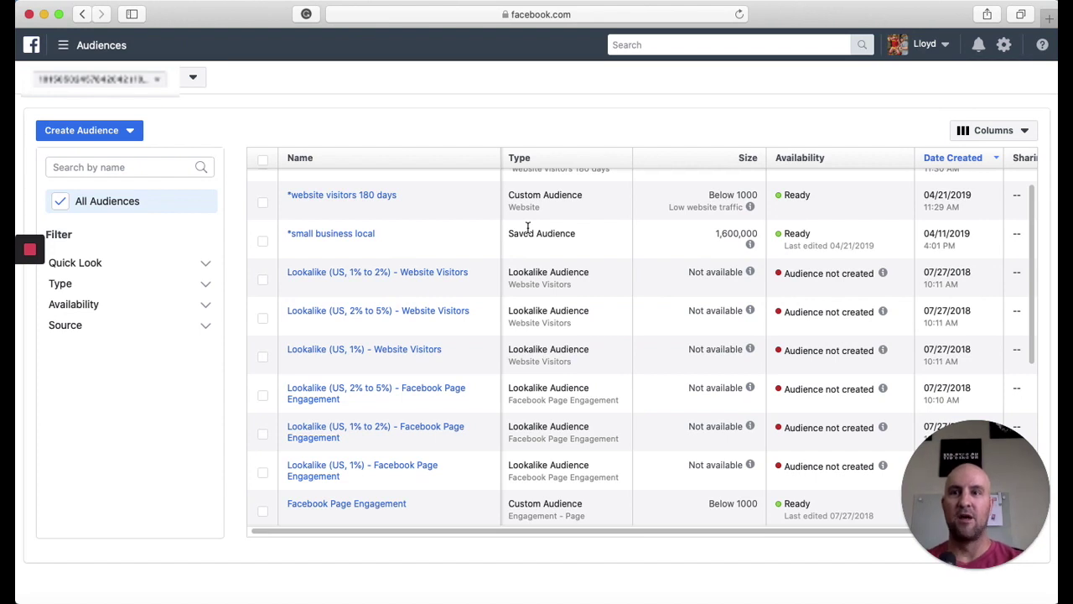
scroll(529, 230, up, 1)
scroll(530, 230, right, 1)
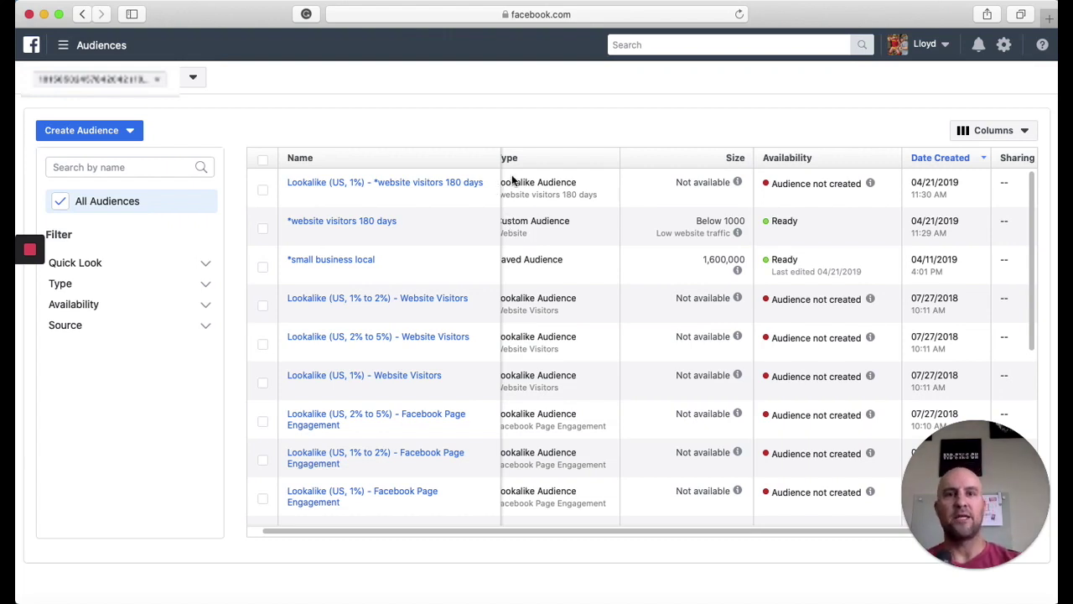
scroll(573, 230, down, 1)
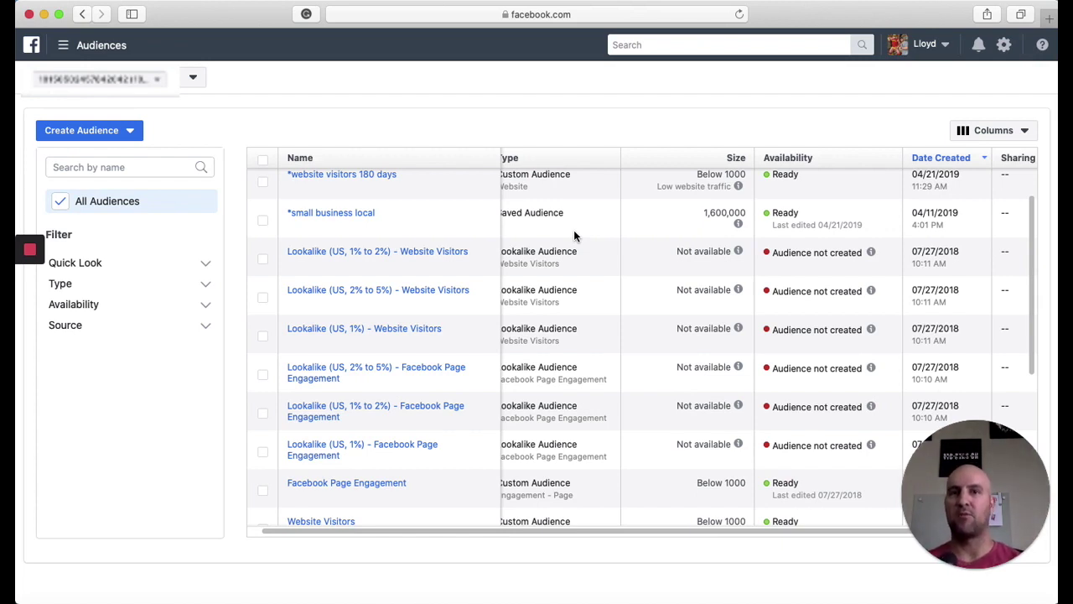
scroll(559, 212, down, 3)
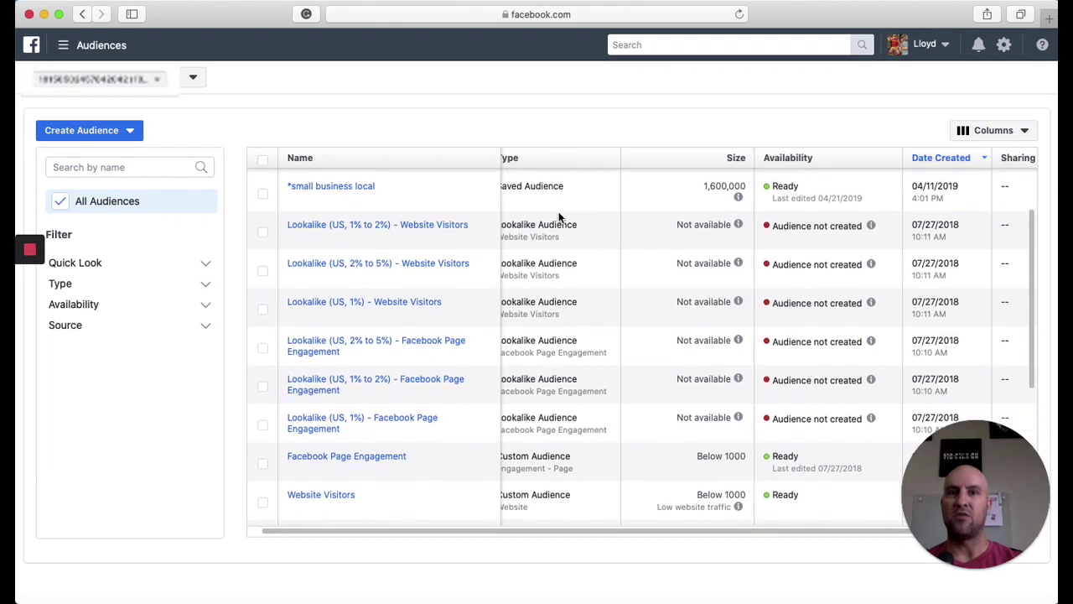
scroll(559, 218, down, 1)
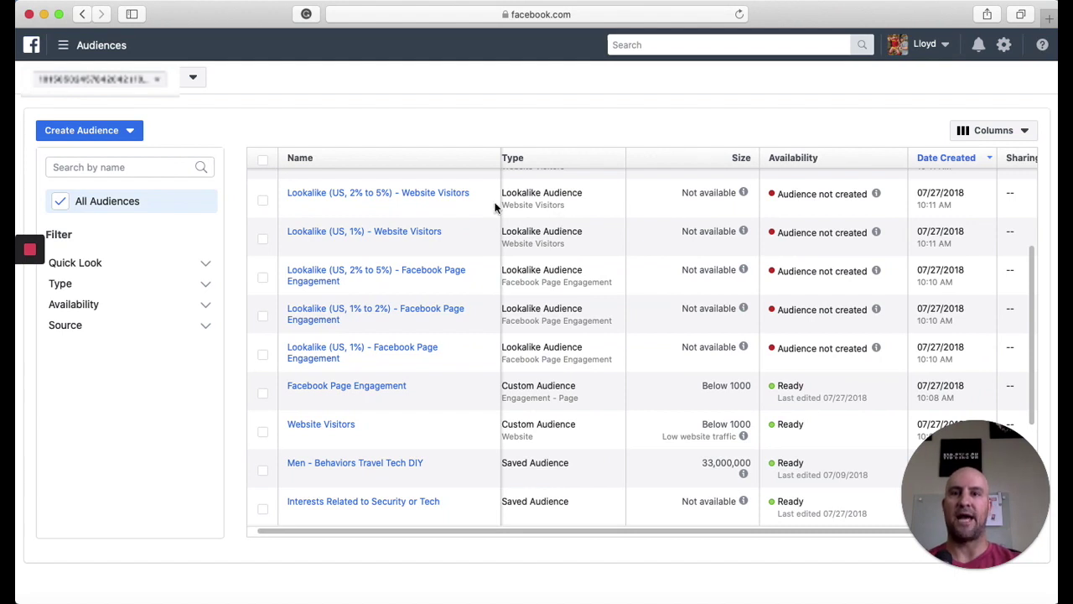
mouse_move(292, 274)
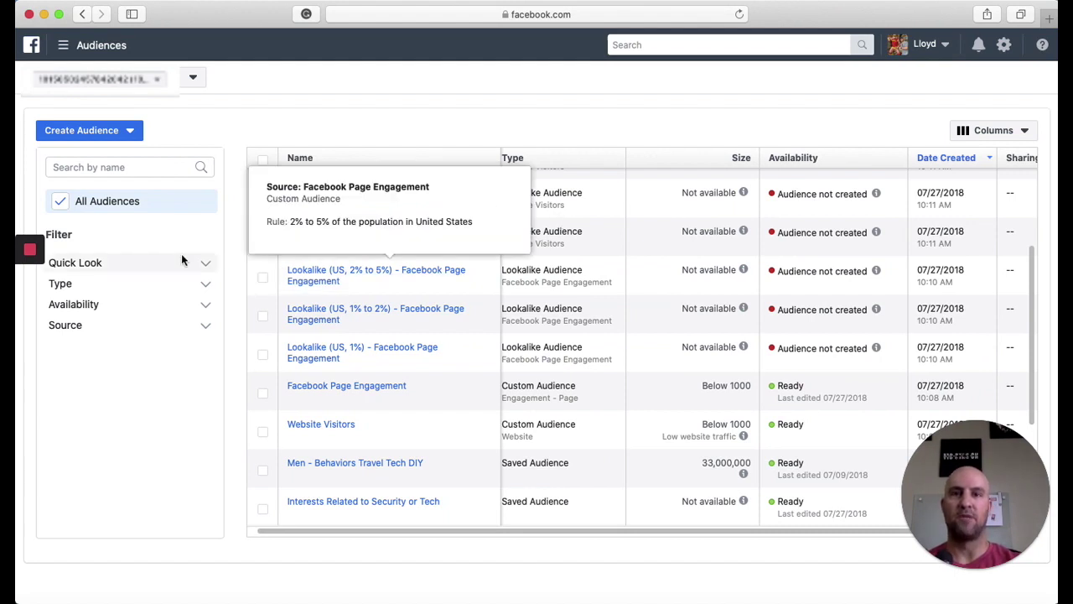